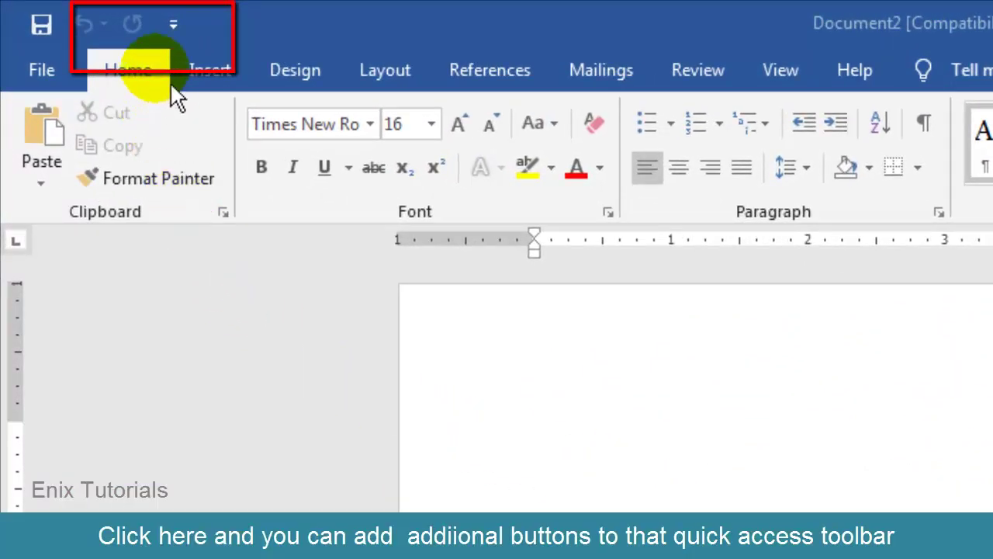
# - Add the New command to Word's Quick Access Toolbar from the customize dropdown
pyautogui.click(190, 32)
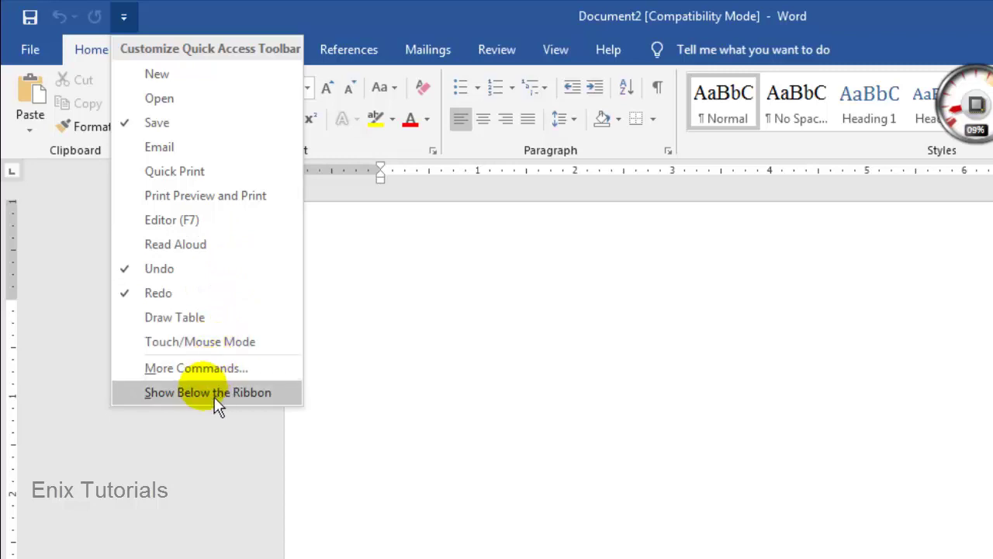
pyautogui.click(206, 77)
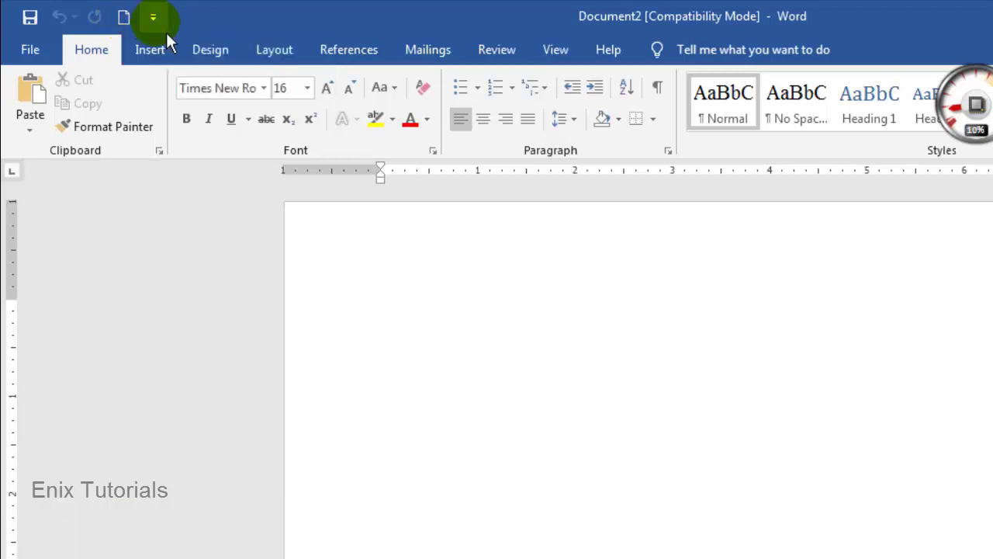
# - Tick Open, Email, Editor, Draw Table and Touch/Mouse Mode in the Quick Access Toolbar dropdown
pyautogui.click(156, 18)
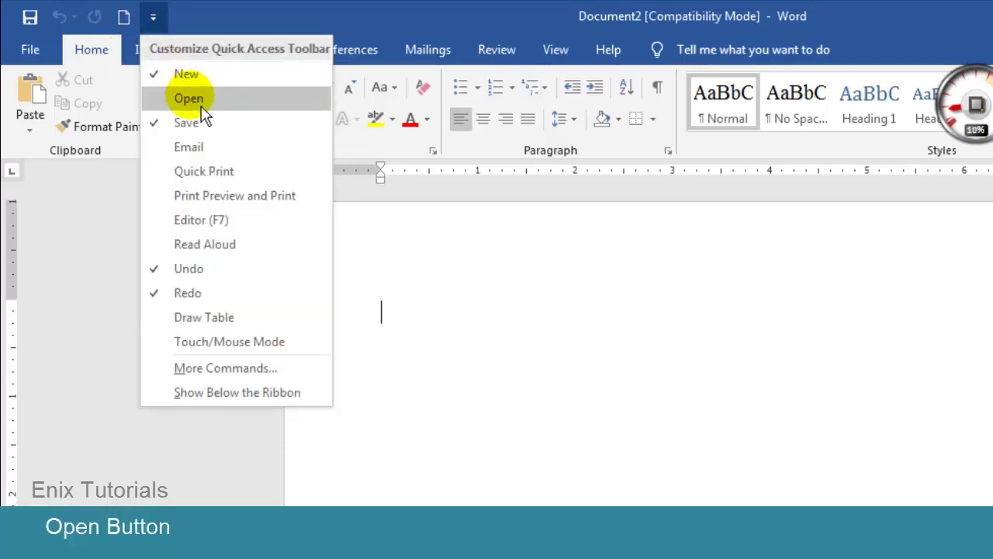
pyautogui.click(197, 97)
pyautogui.click(190, 27)
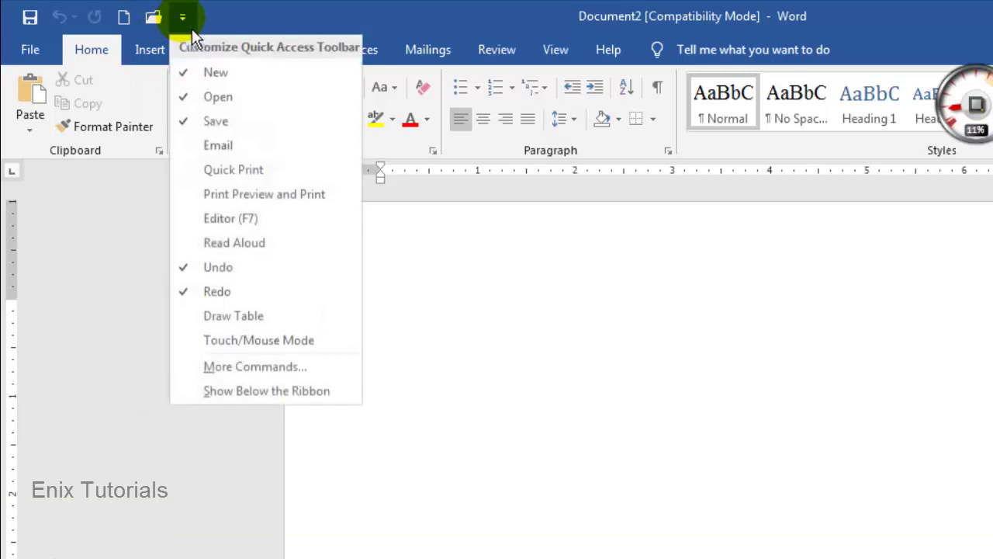
pyautogui.click(239, 153)
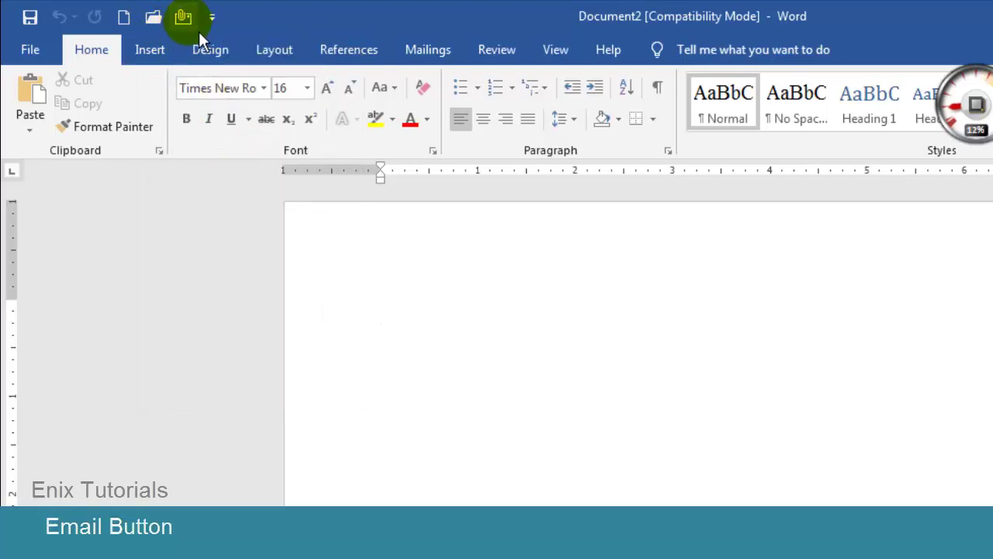
pyautogui.click(217, 24)
pyautogui.click(311, 220)
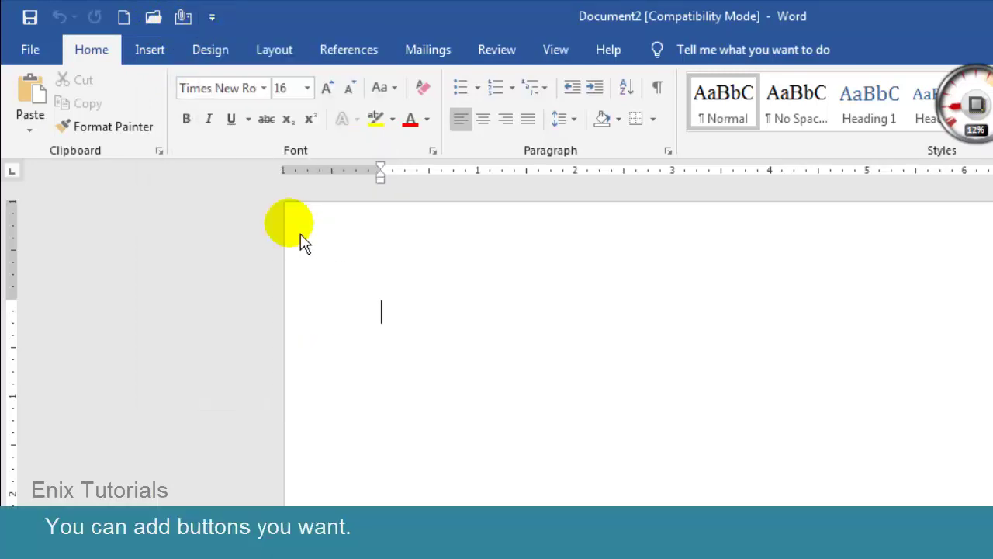
pyautogui.click(241, 16)
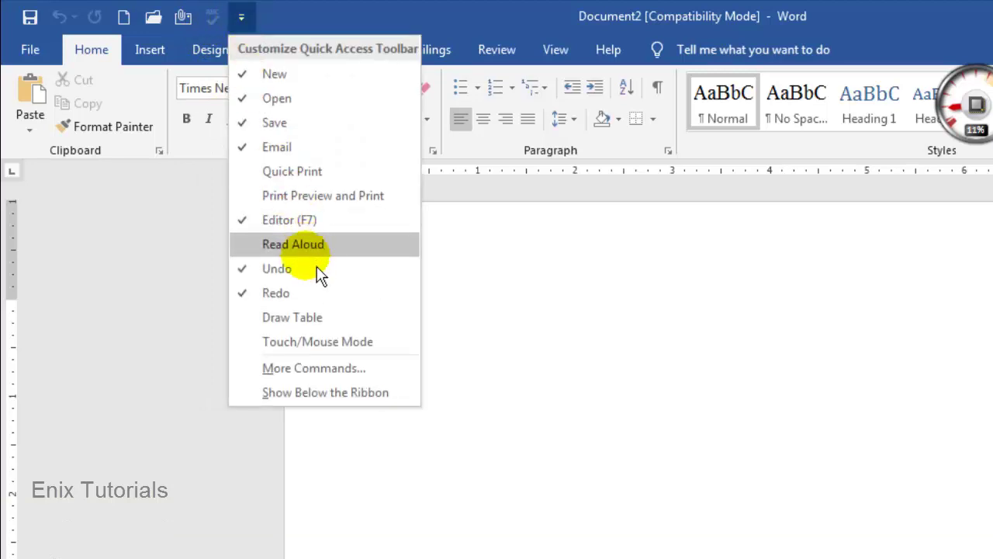
pyautogui.click(311, 325)
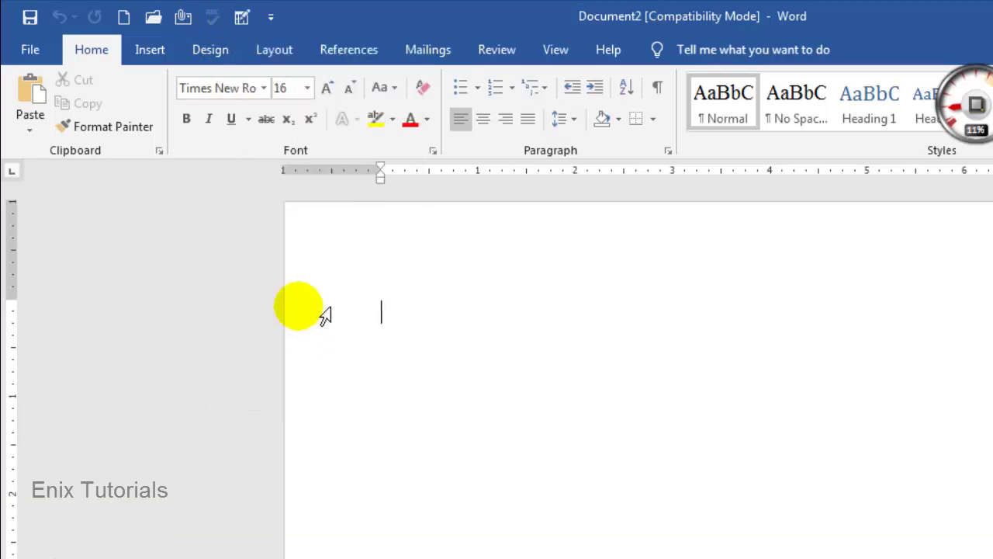
pyautogui.click(271, 23)
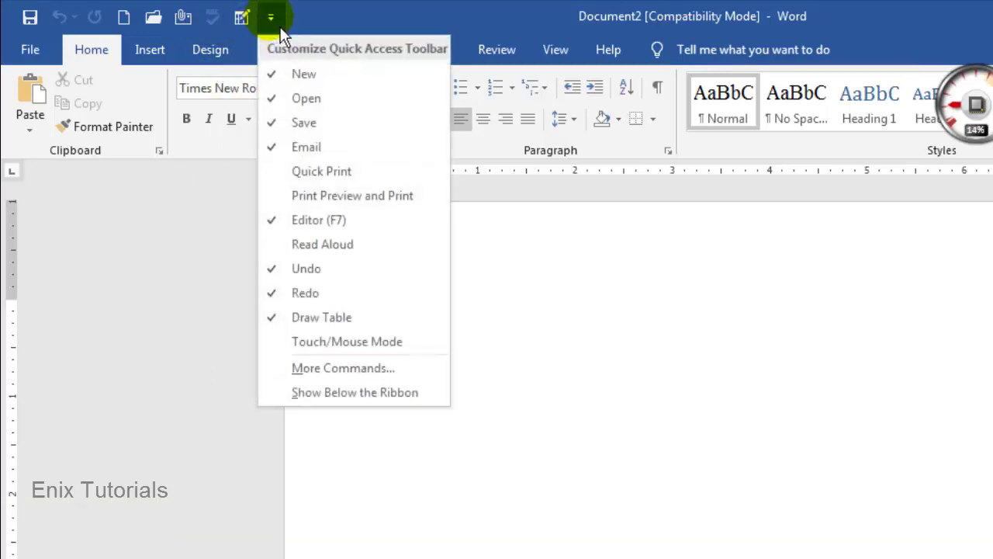
pyautogui.click(348, 351)
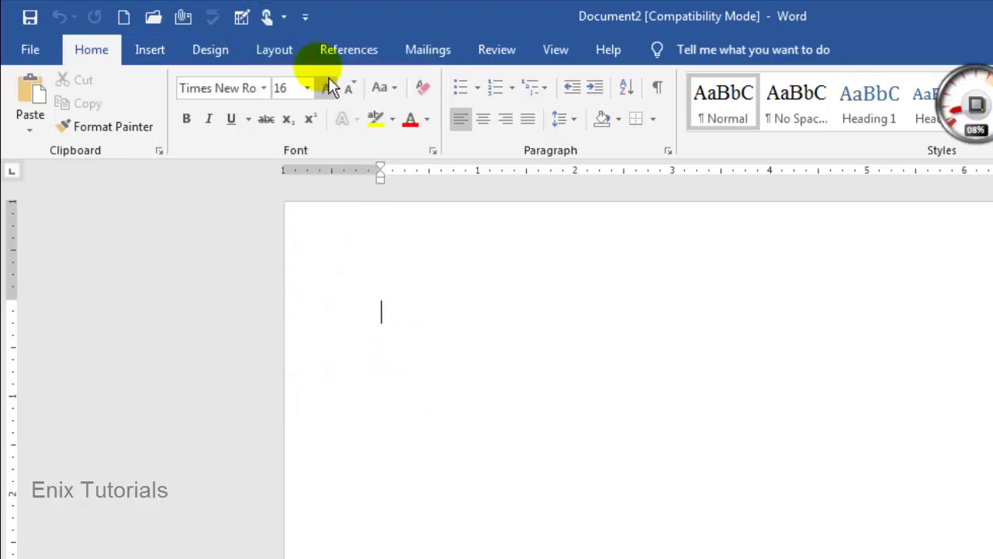
pyautogui.click(317, 23)
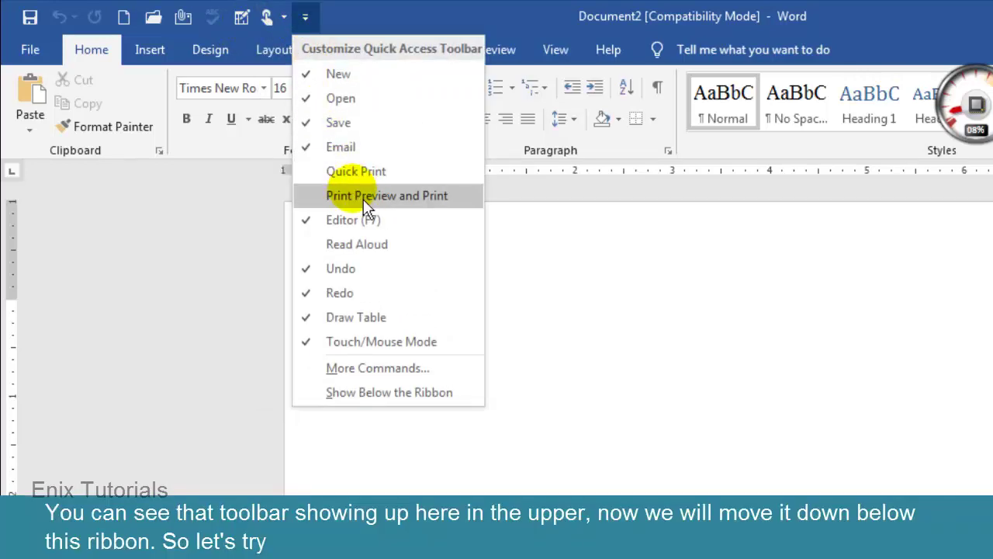
pyautogui.click(376, 407)
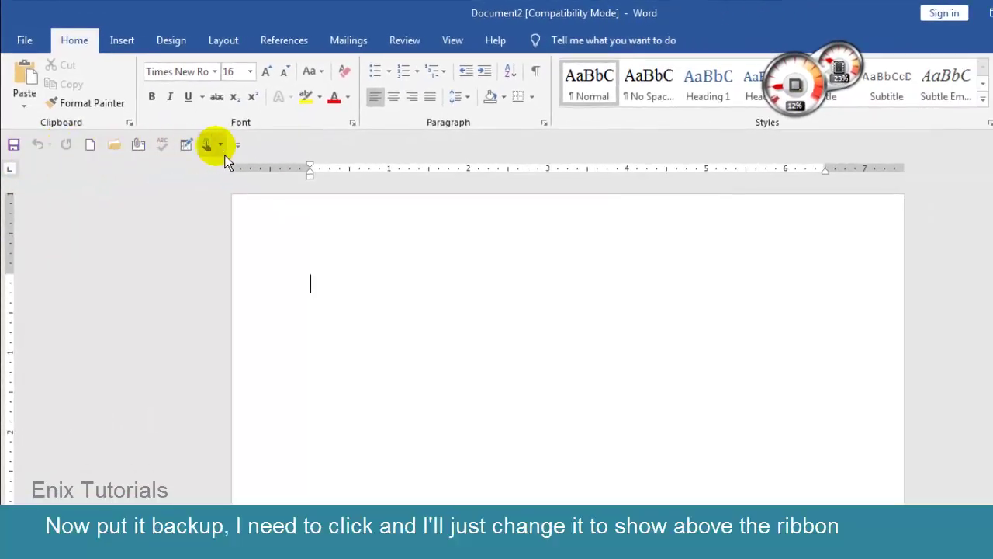
pyautogui.click(246, 154)
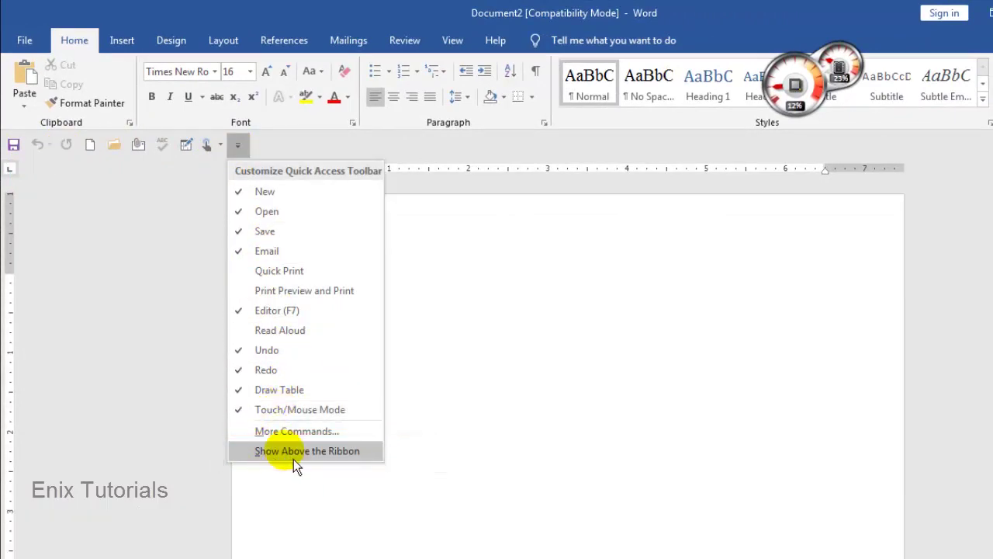
pyautogui.click(306, 458)
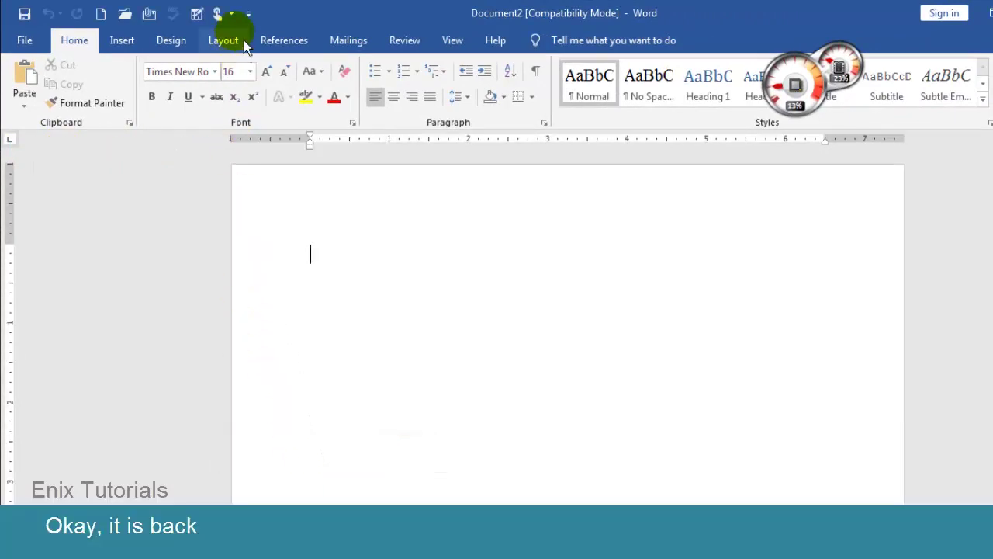
# - Remove the New, Email and Editor buttons from Word's Quick Access Toolbar
pyautogui.click(255, 21)
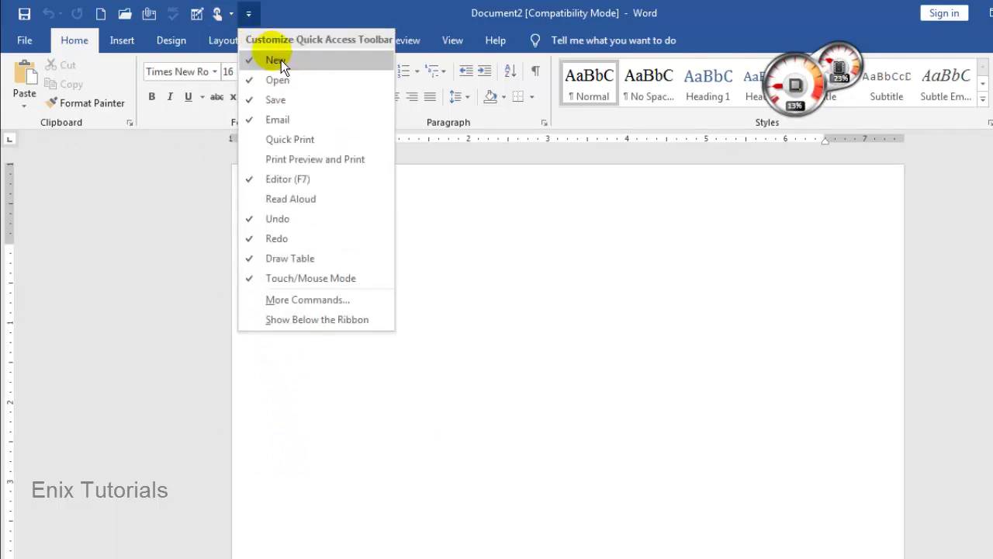
pyautogui.click(295, 65)
pyautogui.click(224, 13)
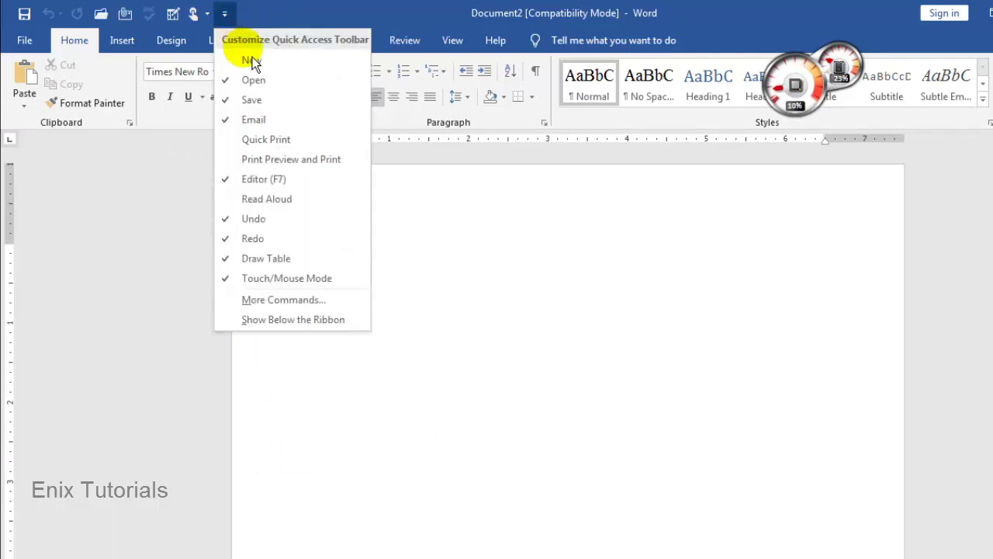
pyautogui.click(281, 124)
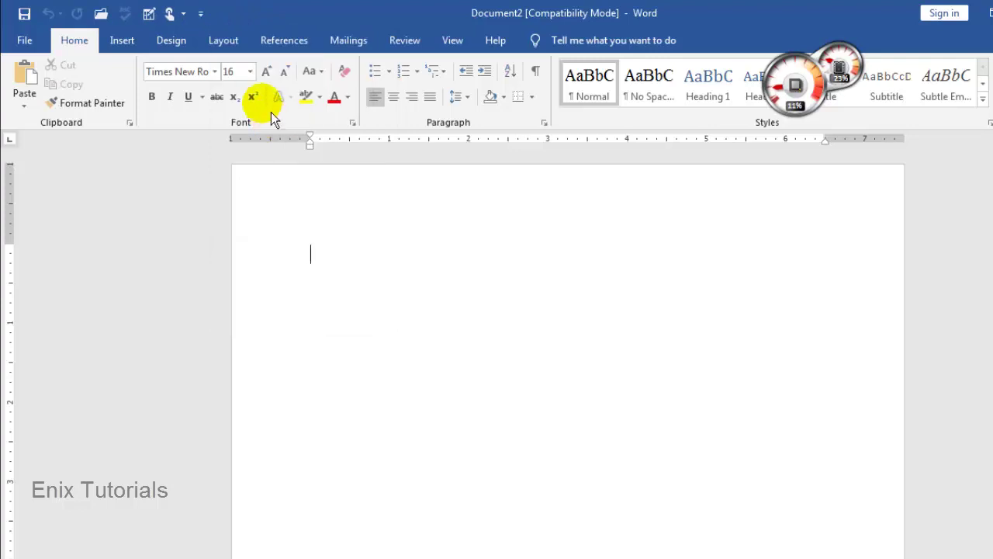
pyautogui.click(203, 15)
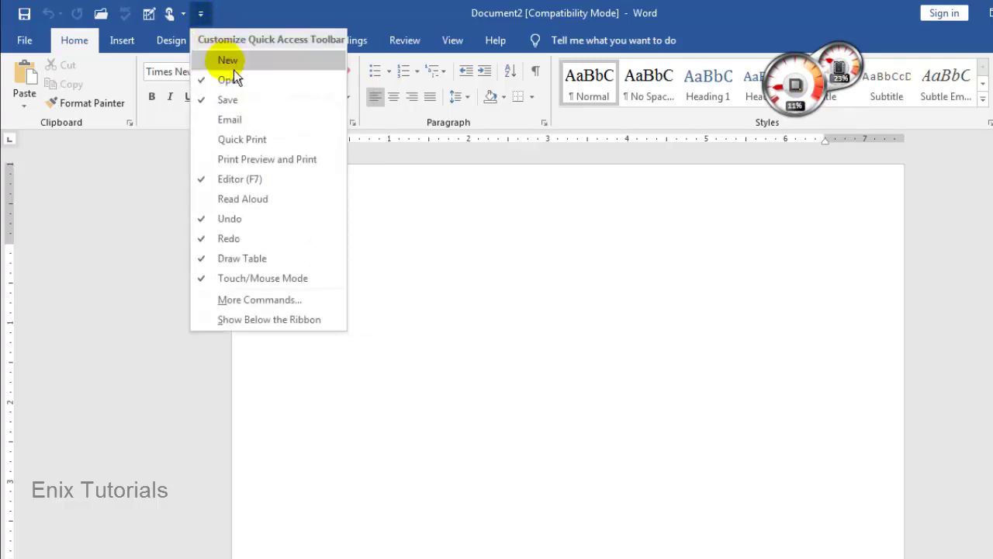
pyautogui.click(284, 188)
# - Remove Draw Table, Touch/Mouse Mode and Open, leaving only Save, Undo and Redo
pyautogui.click(177, 13)
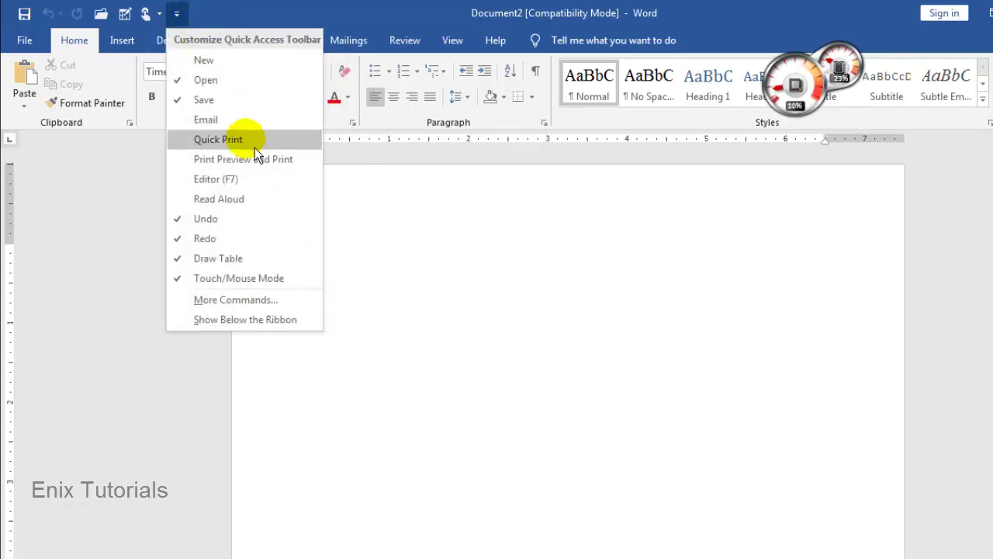
pyautogui.click(233, 258)
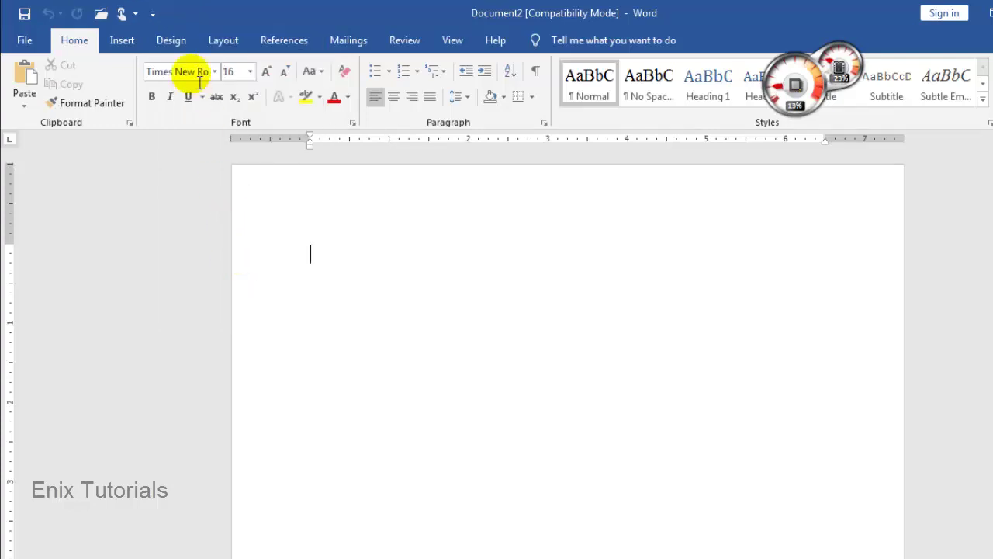
pyautogui.click(159, 16)
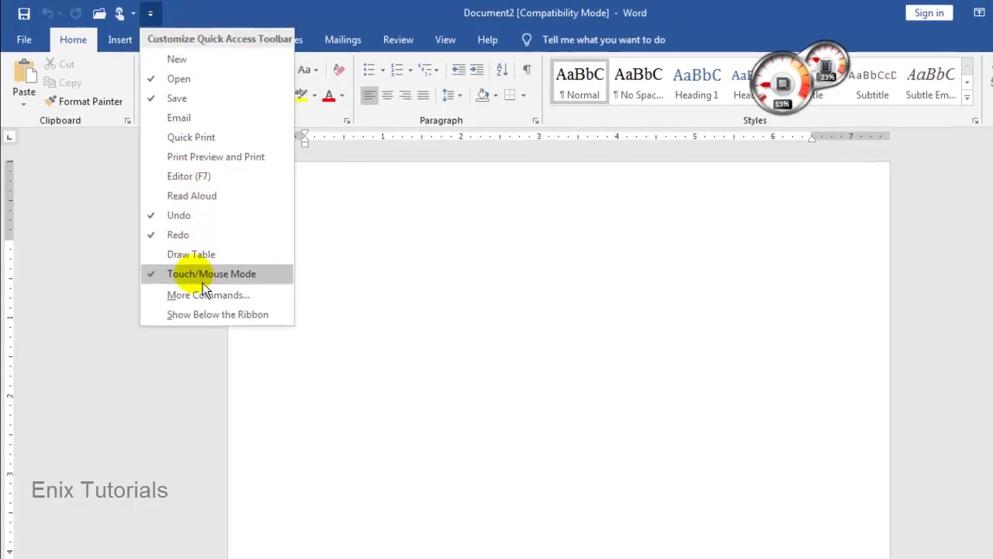
pyautogui.click(200, 272)
pyautogui.click(111, 13)
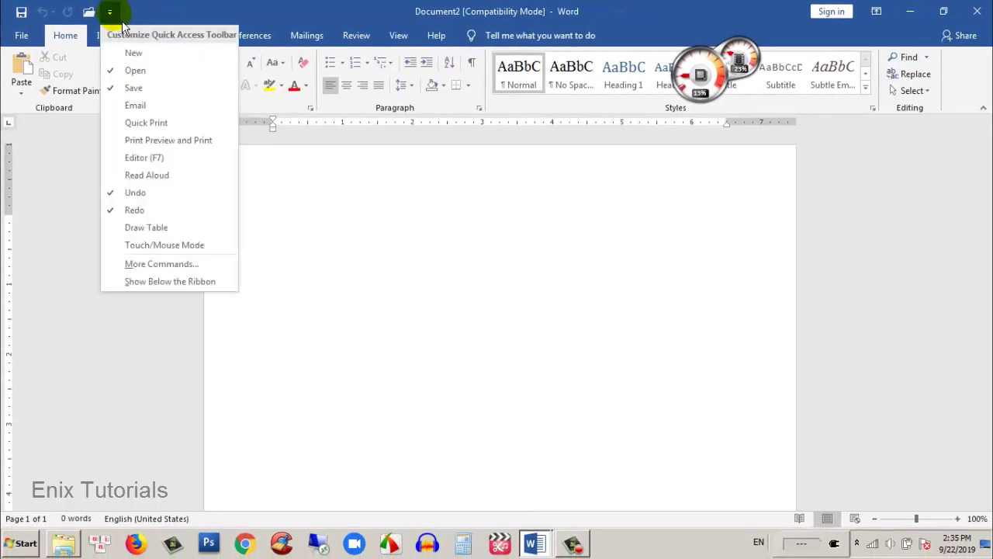
pyautogui.click(135, 70)
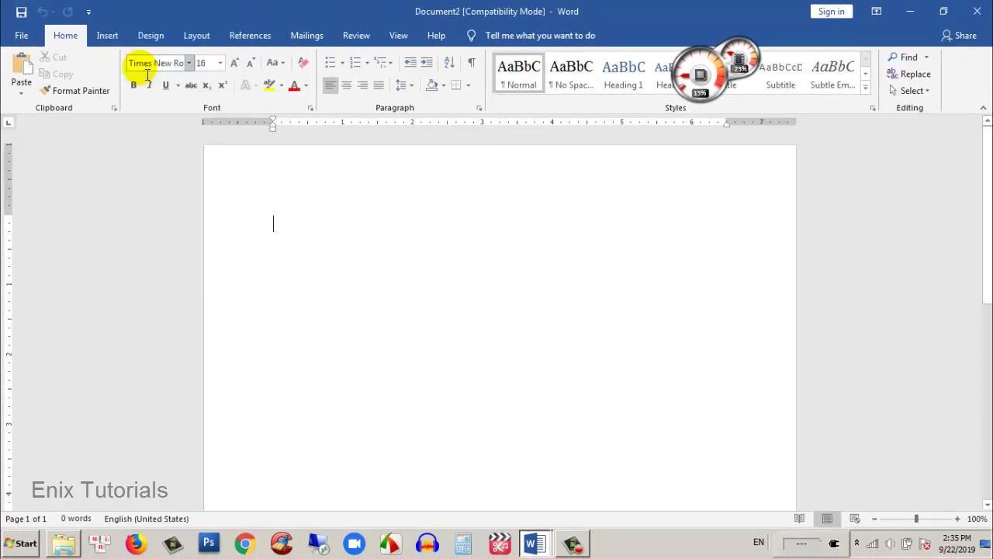
pyautogui.click(88, 11)
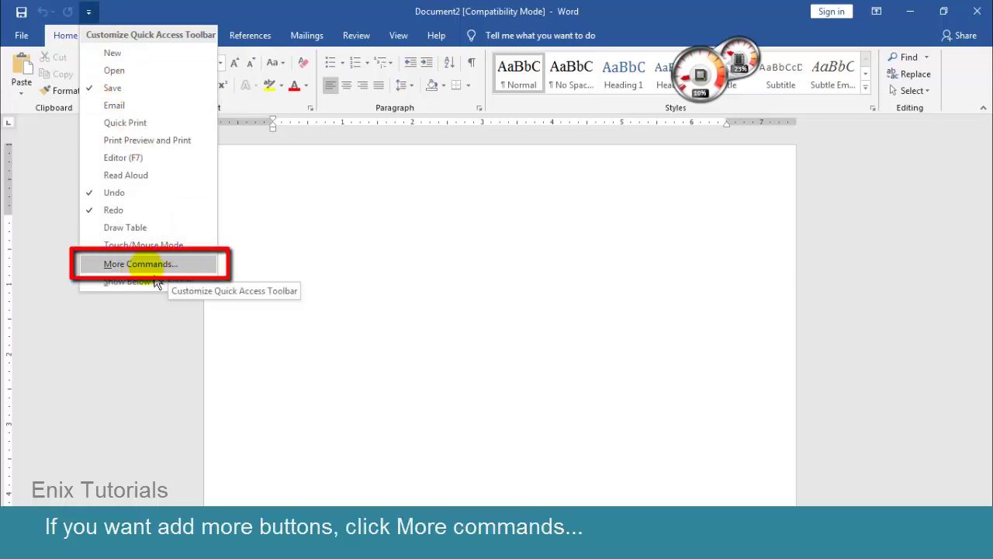
# - In More Commands, add Choose a Text Box, Cut and Delete Comment to the toolbar list
pyautogui.click(171, 268)
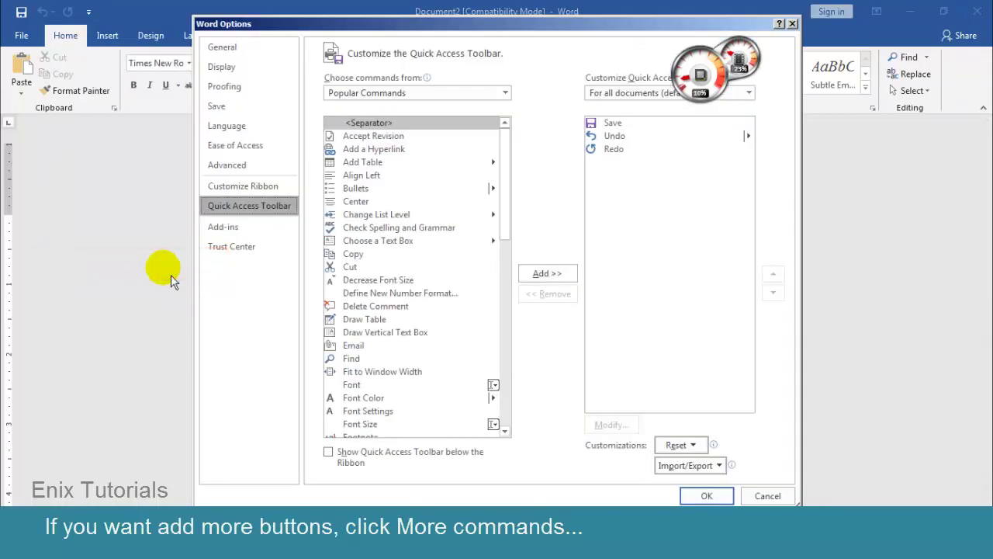
pyautogui.click(376, 242)
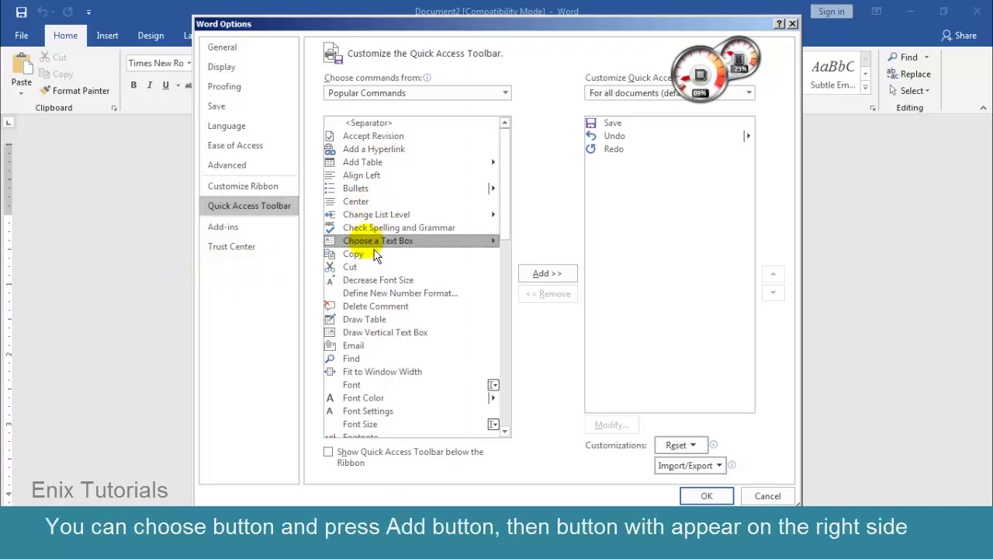
pyautogui.click(563, 277)
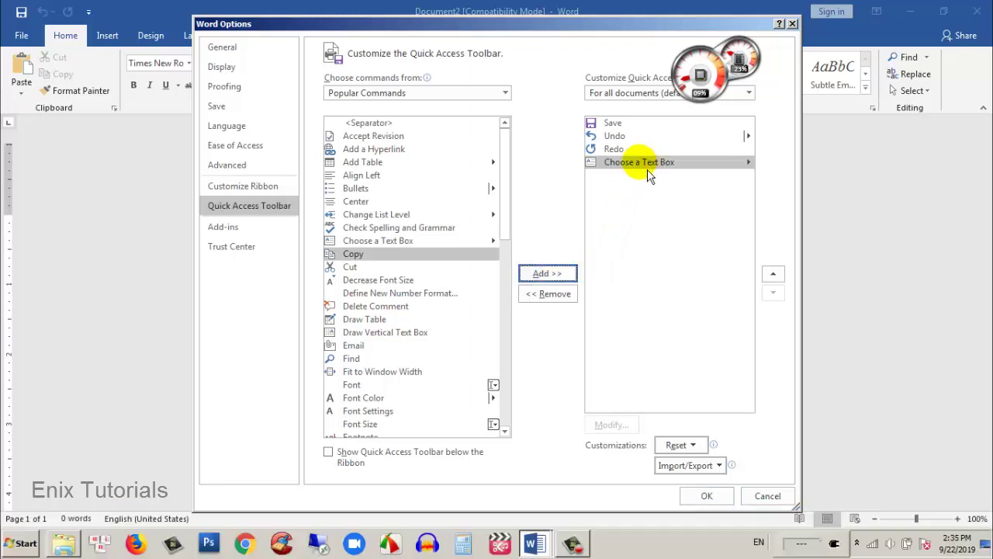
pyautogui.click(381, 268)
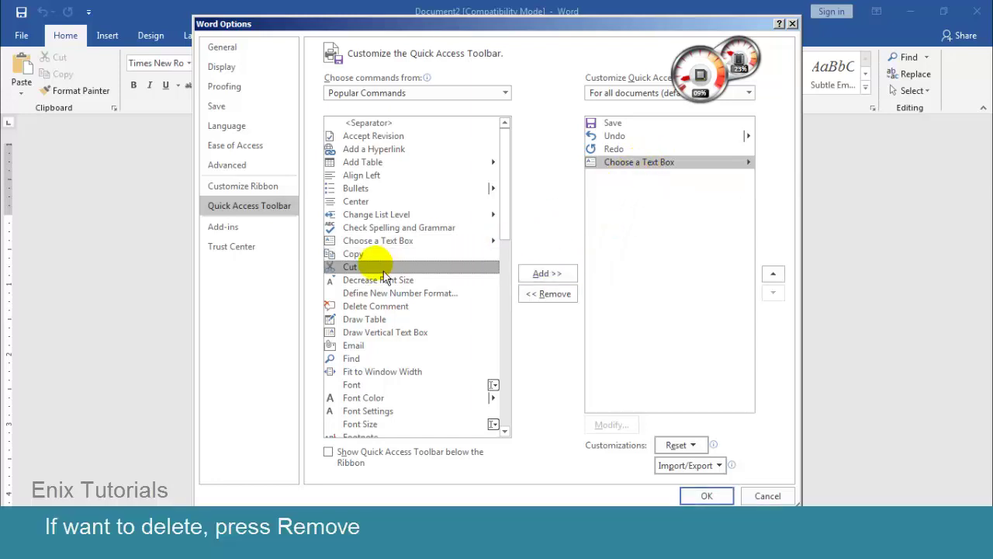
pyautogui.click(551, 273)
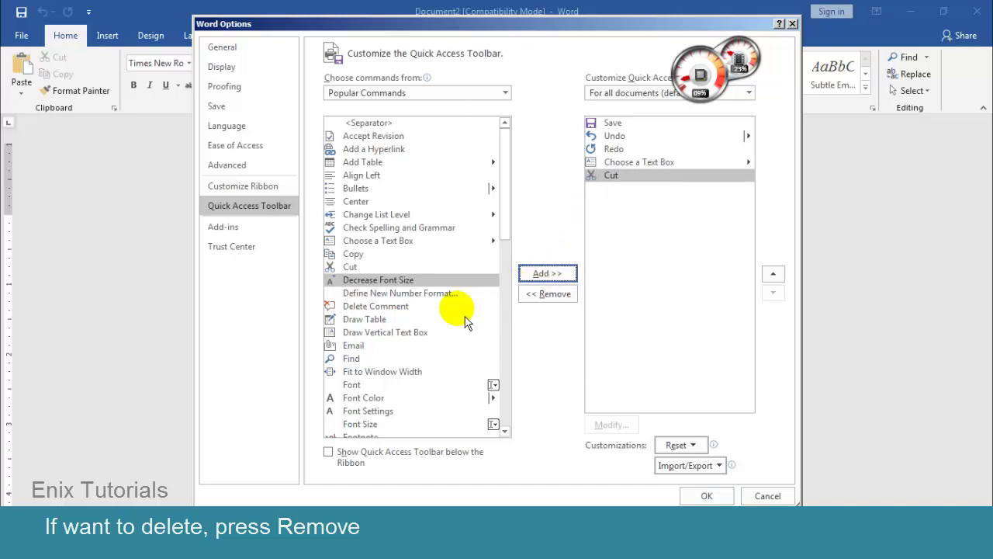
pyautogui.click(419, 306)
pyautogui.click(544, 274)
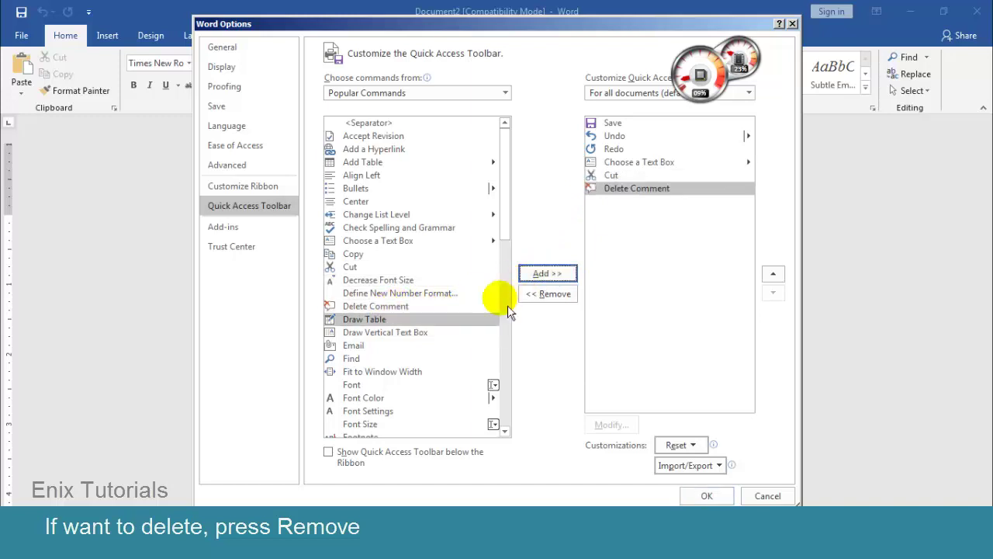
# - Add Draw Vertical Text Box, Find and Font to the toolbar list as well
pyautogui.click(396, 332)
pyautogui.click(547, 273)
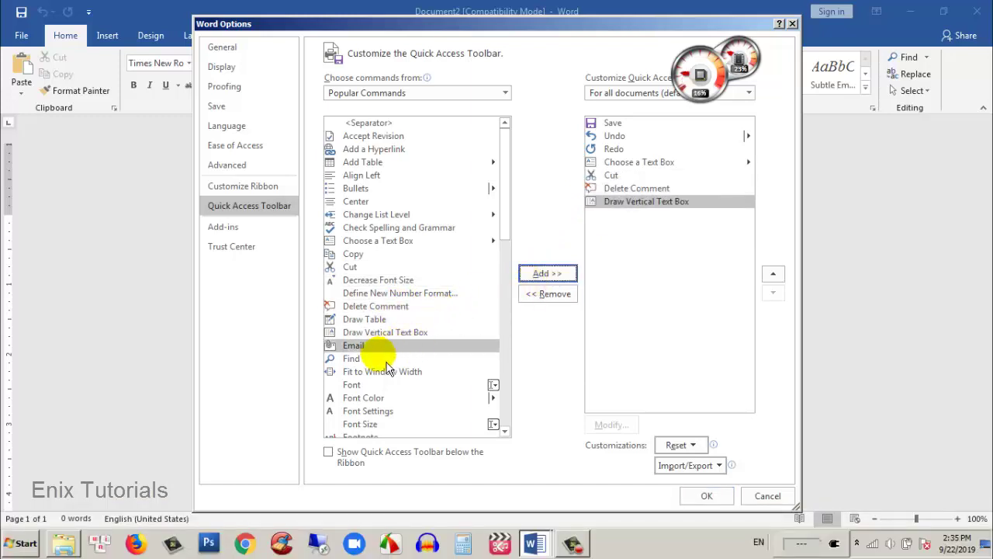
pyautogui.click(386, 360)
pyautogui.click(547, 273)
pyautogui.click(356, 385)
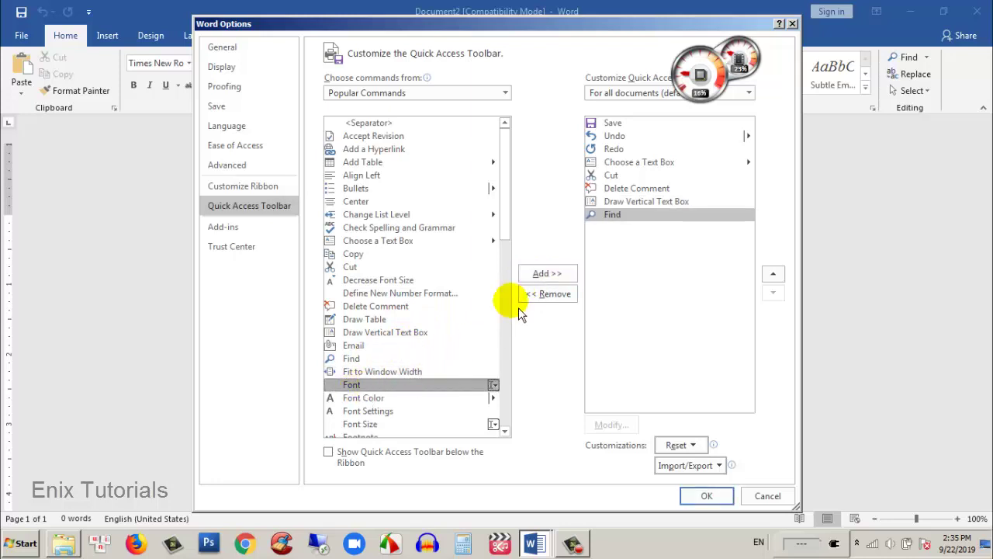
pyautogui.click(543, 273)
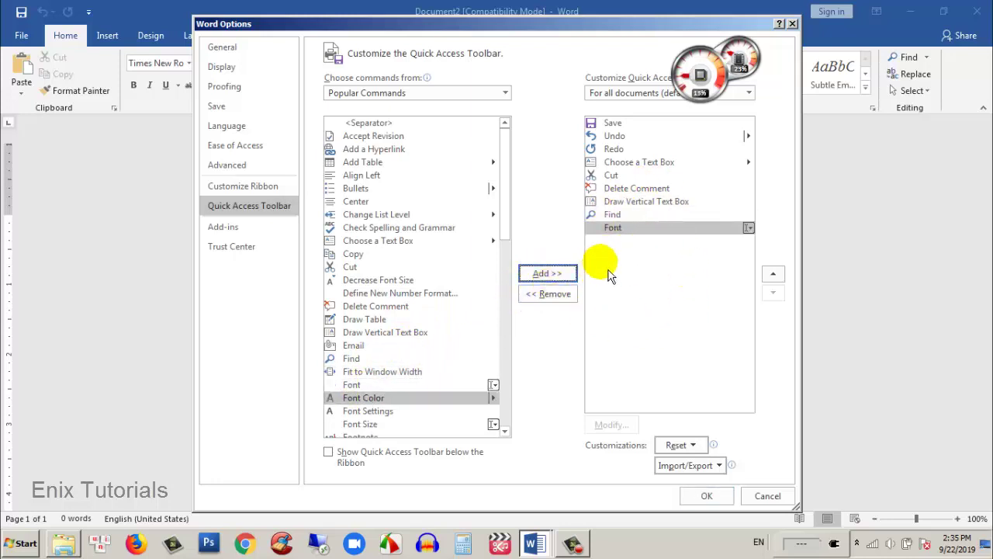
# - Remove Delete Comment, Find and Draw Vertical Text Box from the list, then apply with OK
pyautogui.click(617, 176)
pyautogui.click(630, 189)
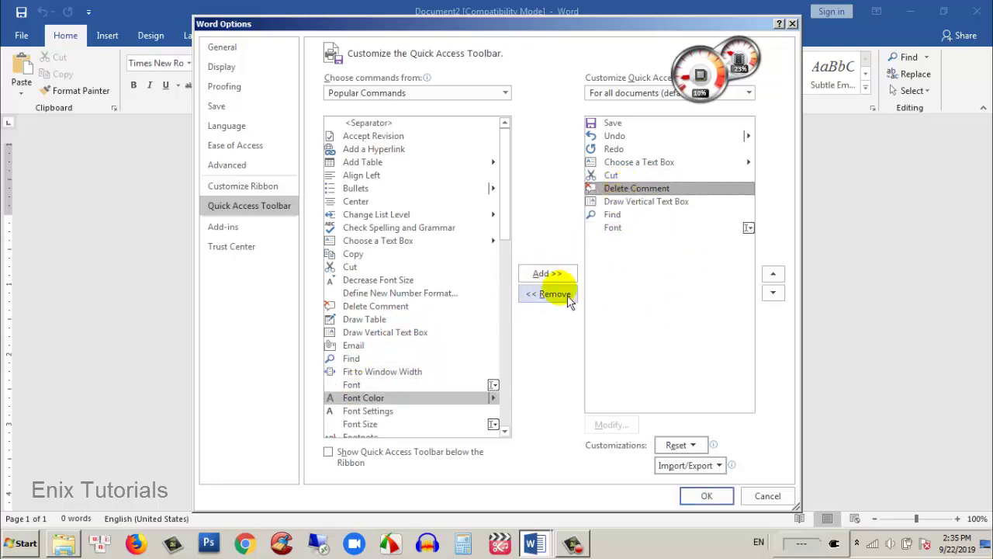
pyautogui.click(548, 293)
pyautogui.click(617, 202)
pyautogui.click(551, 295)
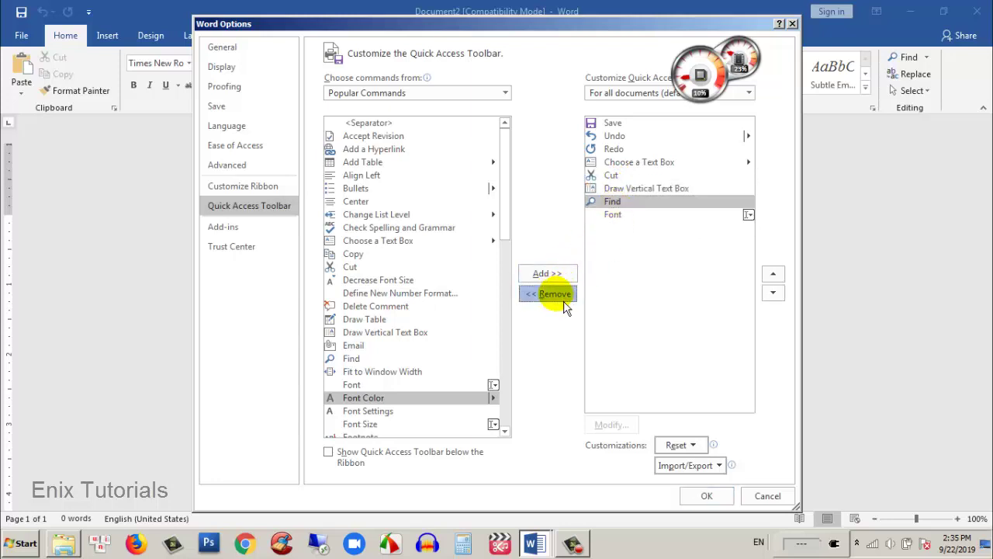
pyautogui.click(629, 188)
pyautogui.click(558, 297)
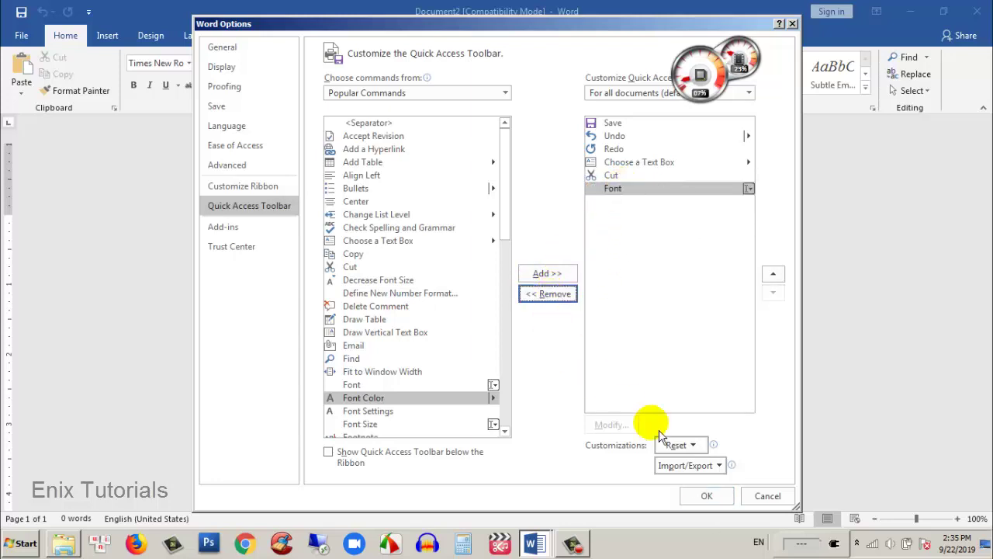
pyautogui.click(707, 498)
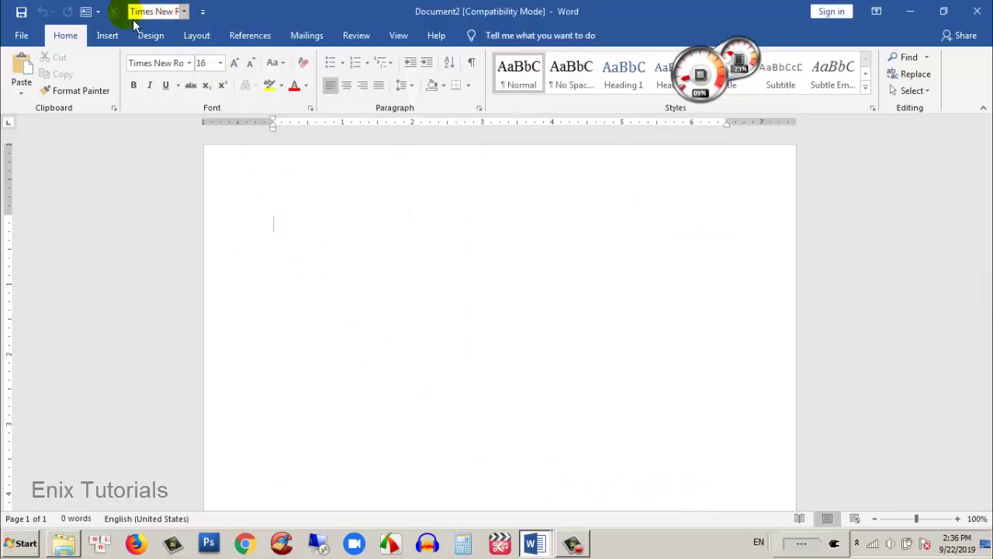
# - Add Draw Table through Word Options so it follows Font on the toolbar
pyautogui.click(202, 13)
pyautogui.click(253, 262)
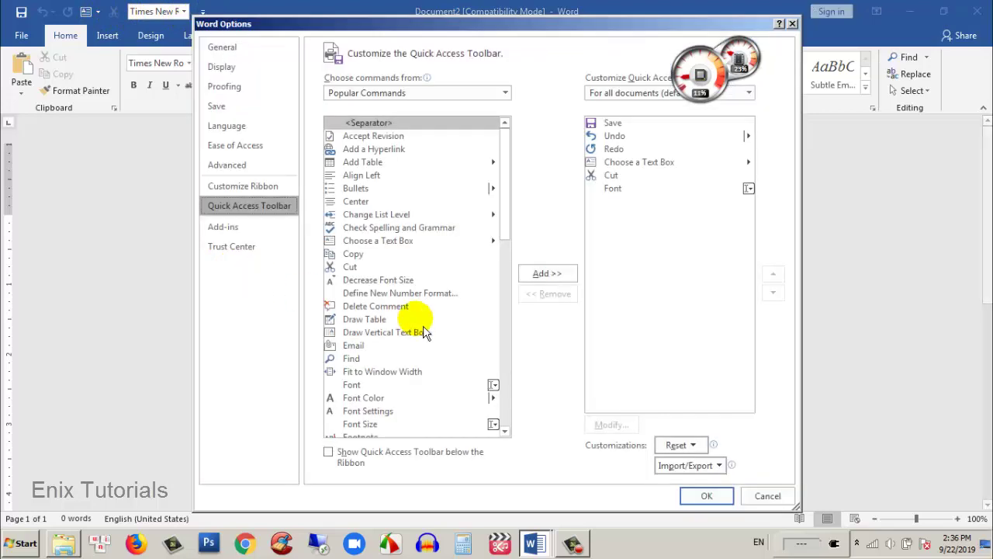
pyautogui.click(384, 319)
pyautogui.click(547, 273)
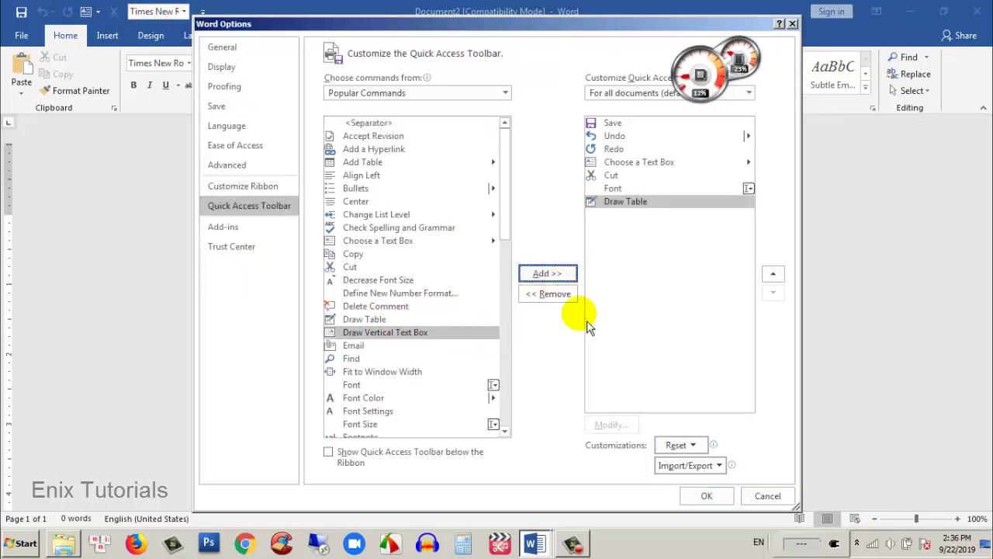
pyautogui.click(706, 496)
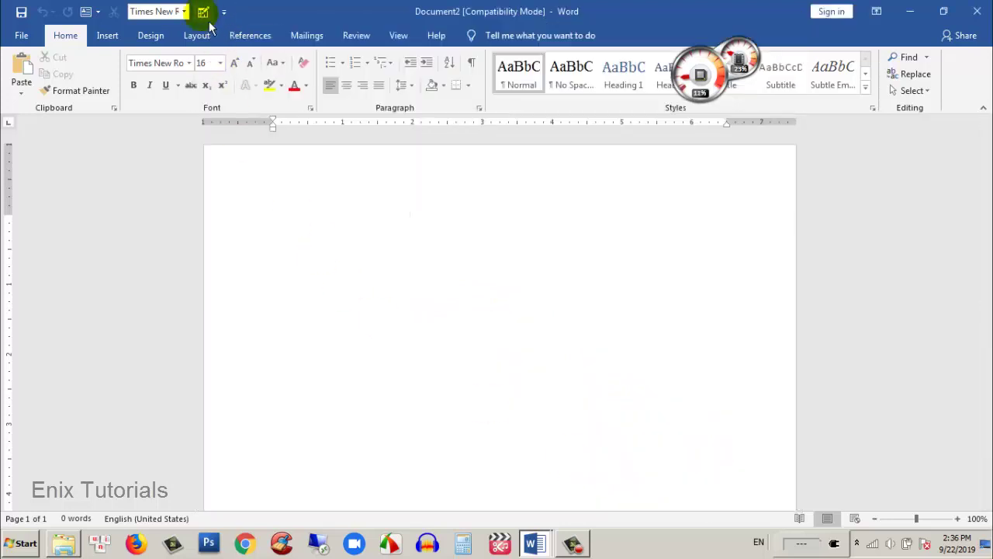
pyautogui.click(224, 12)
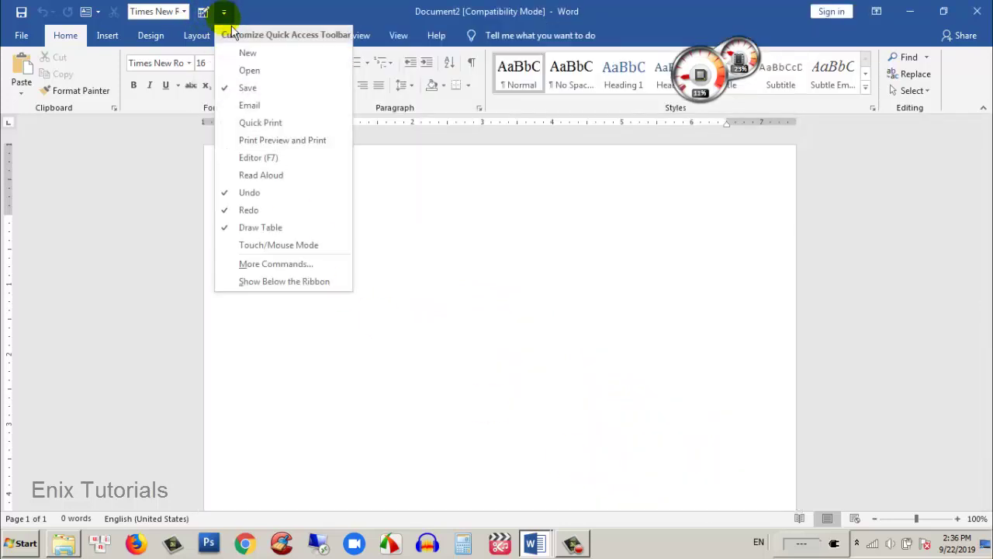
# - Use Reset only Quick Access Toolbar in Word Options, confirm, and apply with OK
pyautogui.click(261, 268)
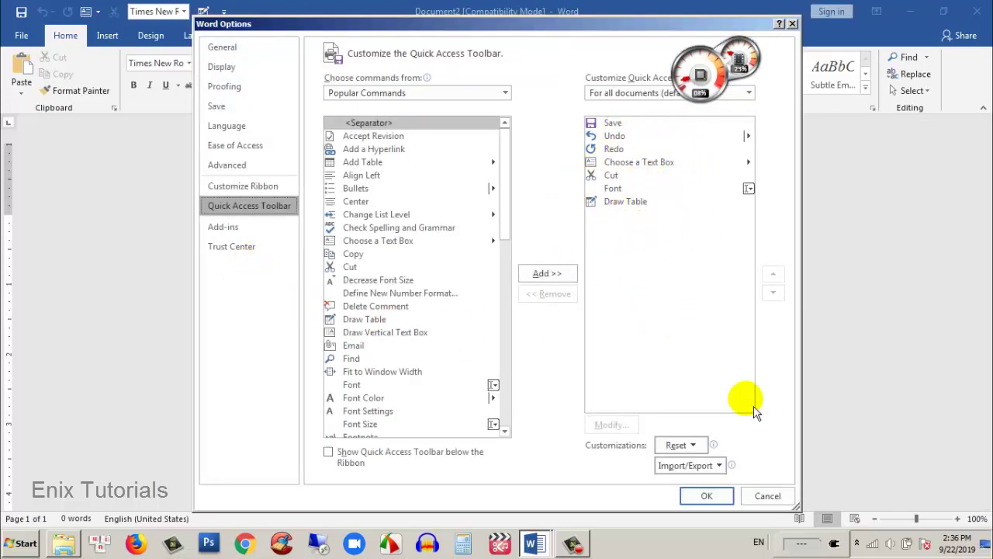
pyautogui.click(691, 445)
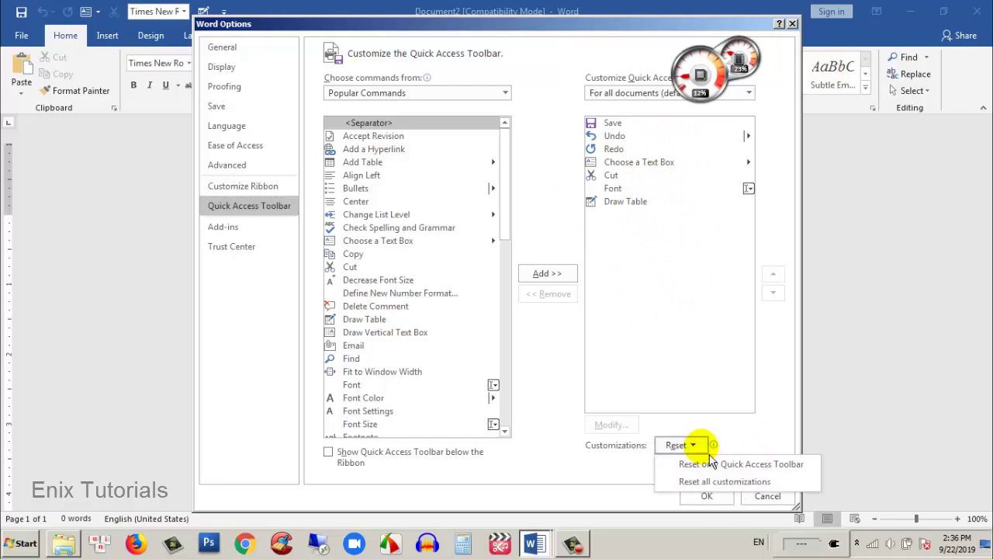
pyautogui.click(749, 466)
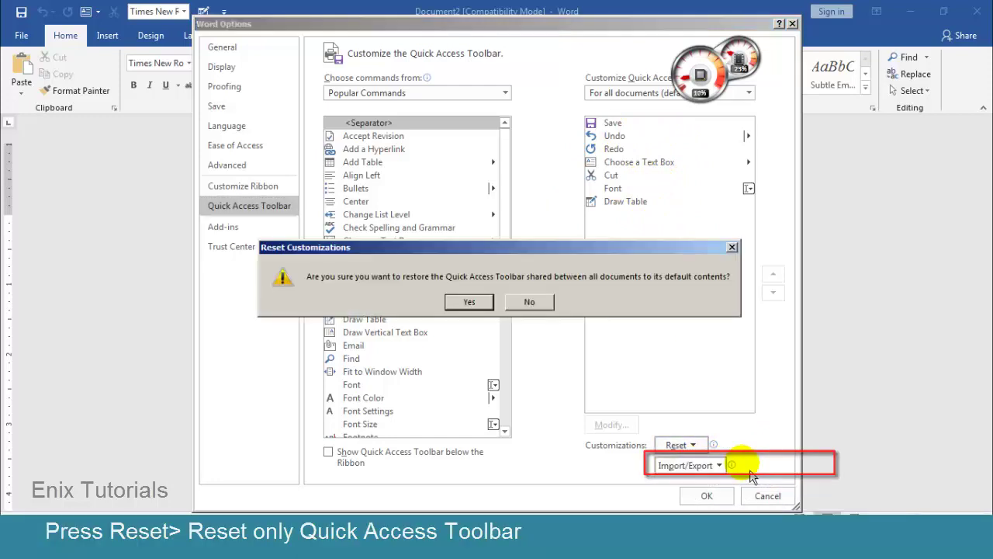
pyautogui.click(470, 305)
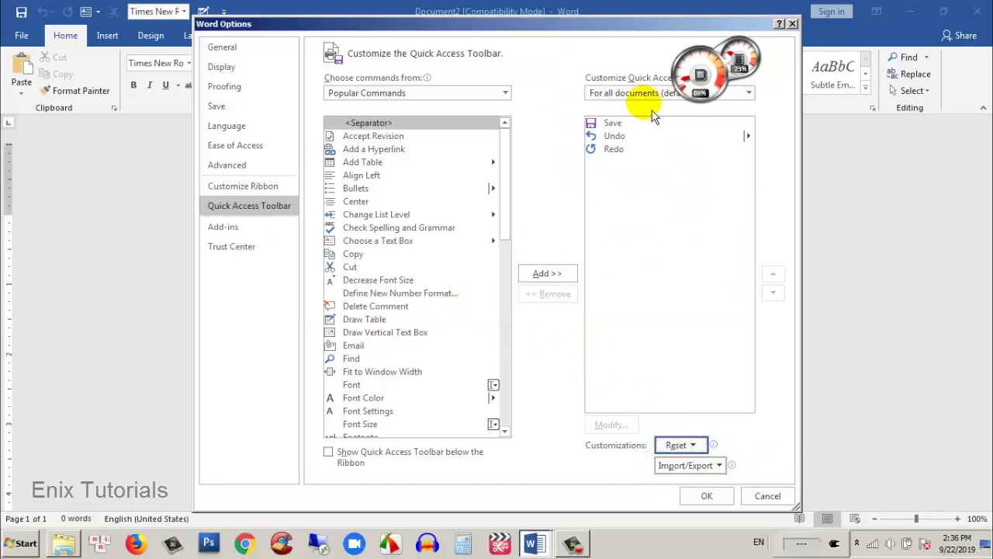
pyautogui.click(707, 496)
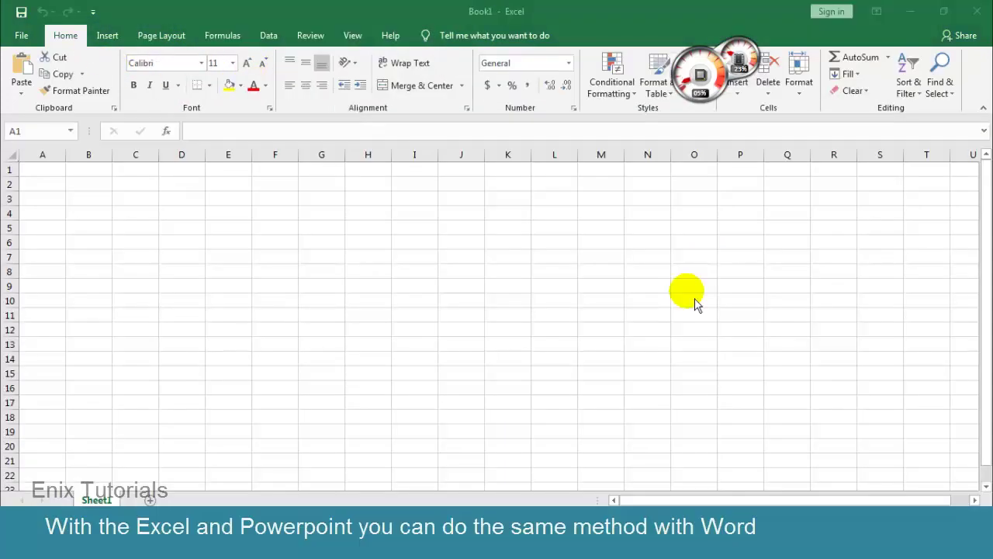
# - In Excel, add New, Open, Quick Print, Spelling and Sort Descending to the Quick Access Toolbar
pyautogui.click(106, 134)
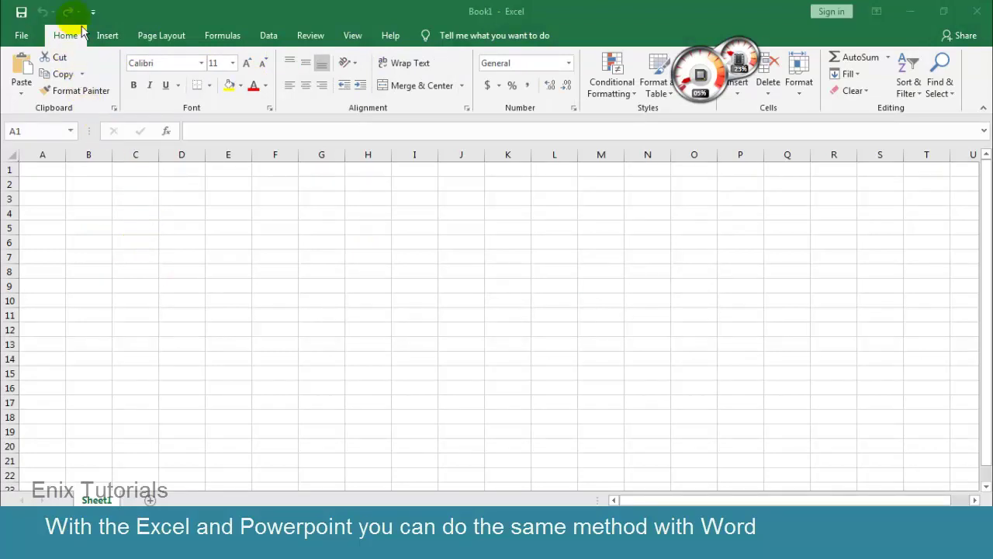
pyautogui.click(93, 12)
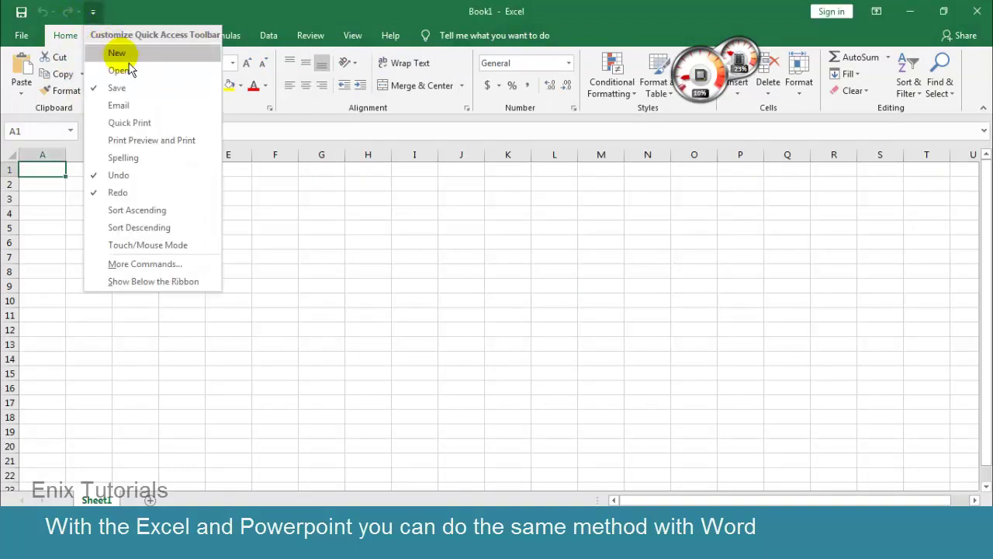
pyautogui.click(114, 12)
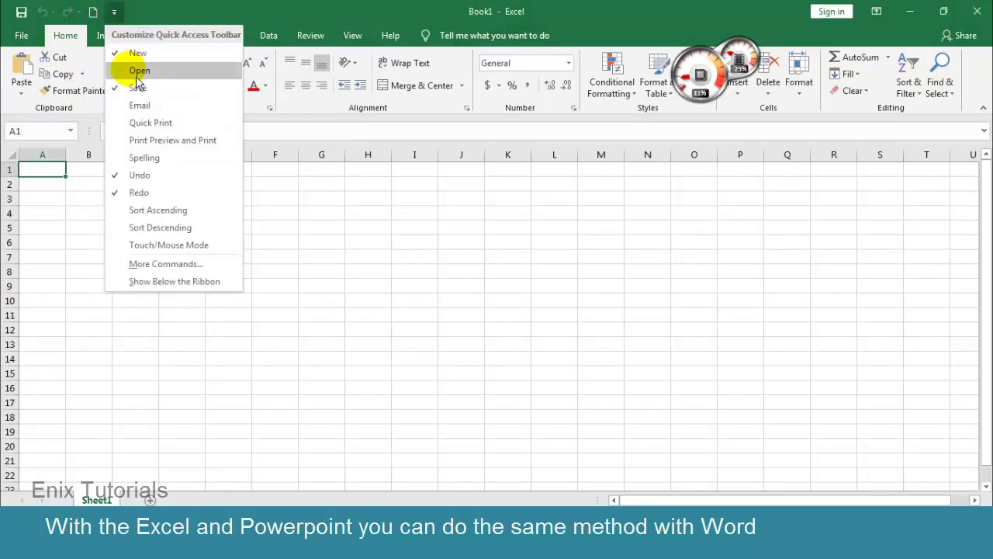
pyautogui.click(118, 69)
pyautogui.click(139, 14)
pyautogui.click(183, 123)
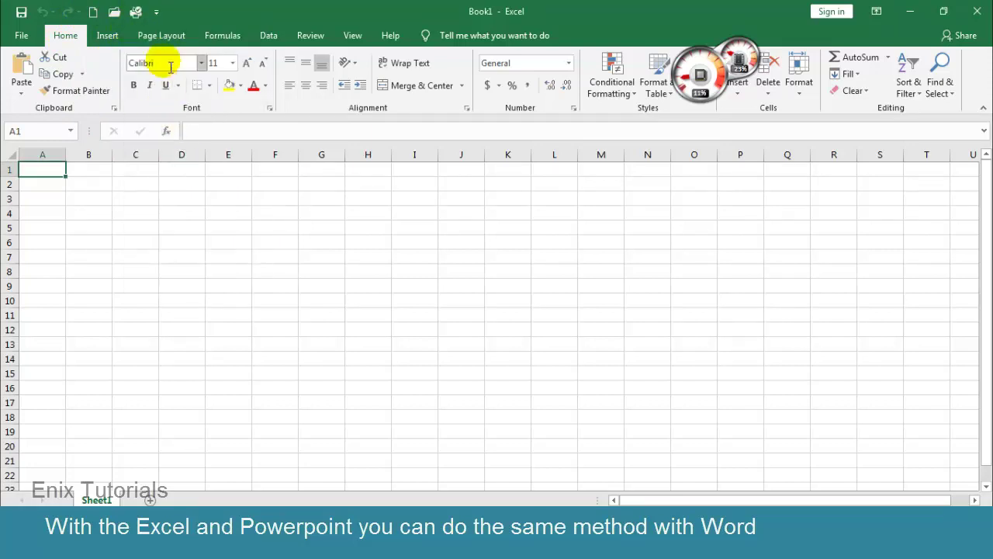
pyautogui.click(156, 11)
pyautogui.click(205, 158)
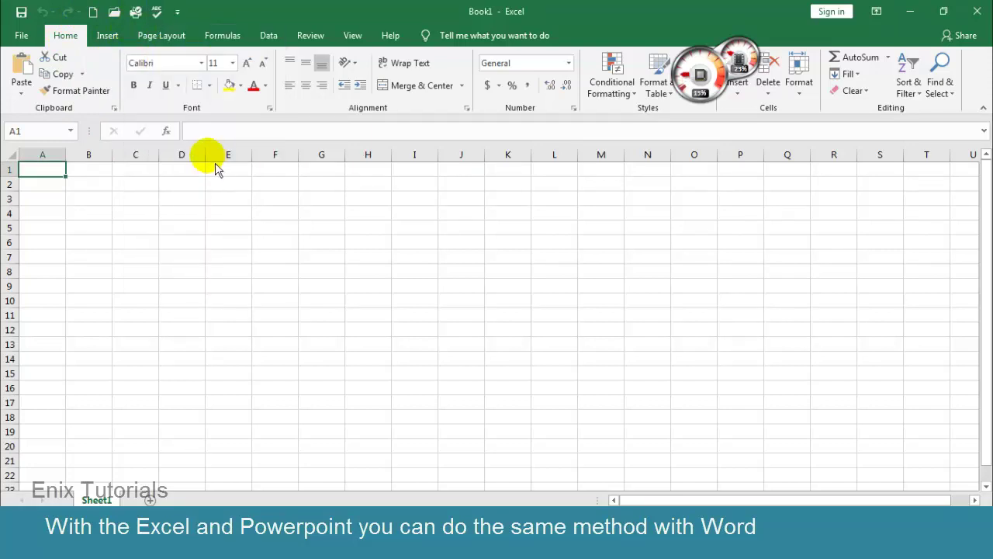
pyautogui.click(177, 12)
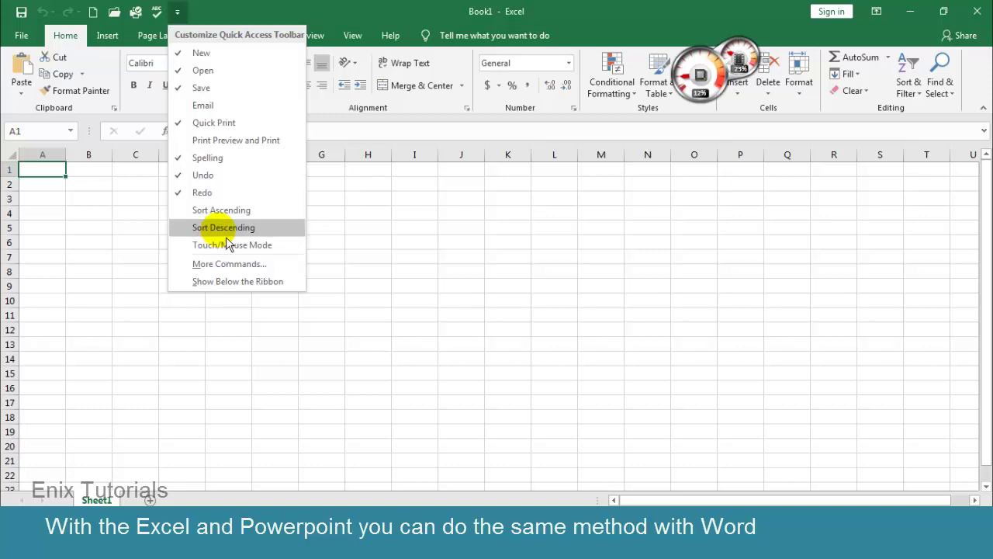
pyautogui.click(220, 227)
# - Reset only the Quick Access Toolbar in Excel Options back to Save, Undo and Redo
pyautogui.click(199, 12)
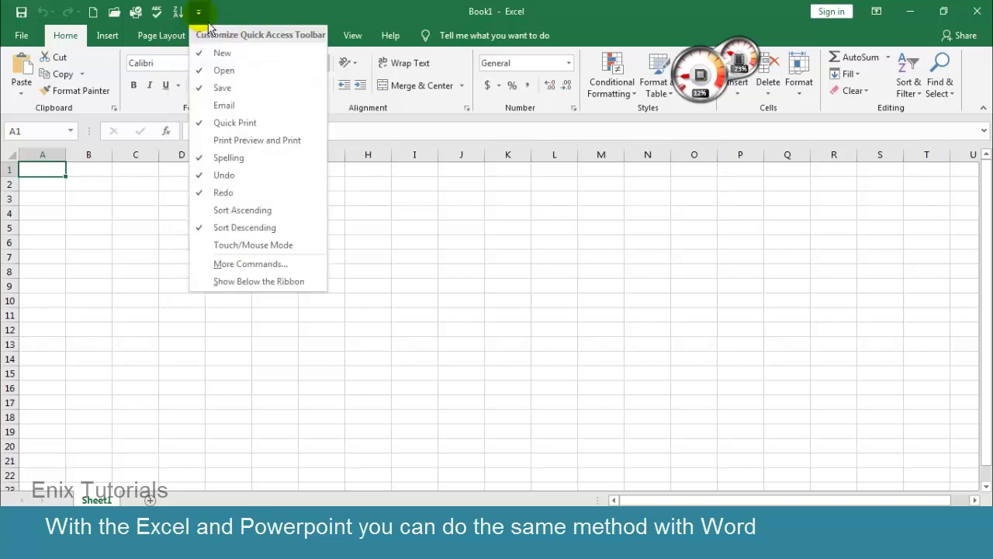
pyautogui.click(250, 263)
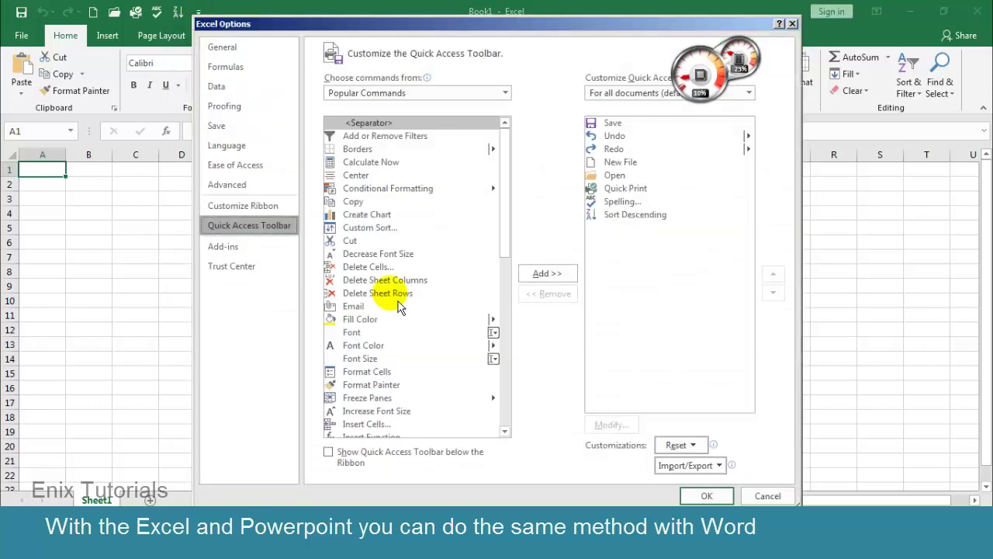
pyautogui.click(703, 446)
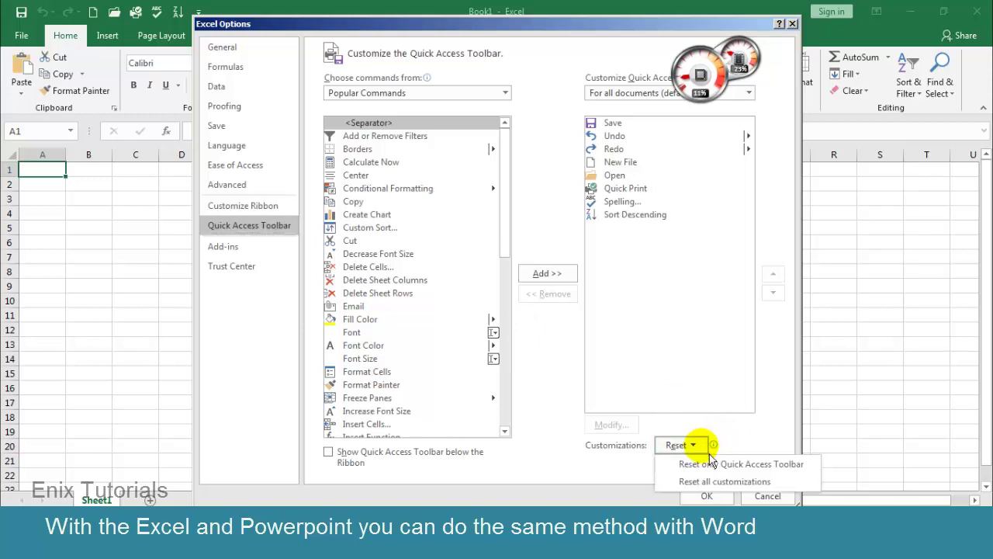
pyautogui.click(745, 461)
pyautogui.click(492, 308)
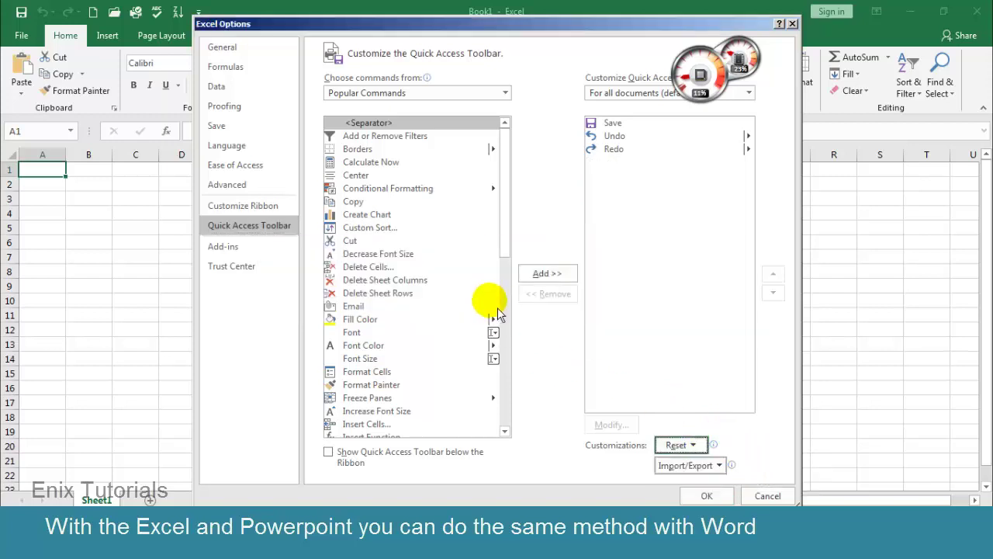
pyautogui.click(706, 495)
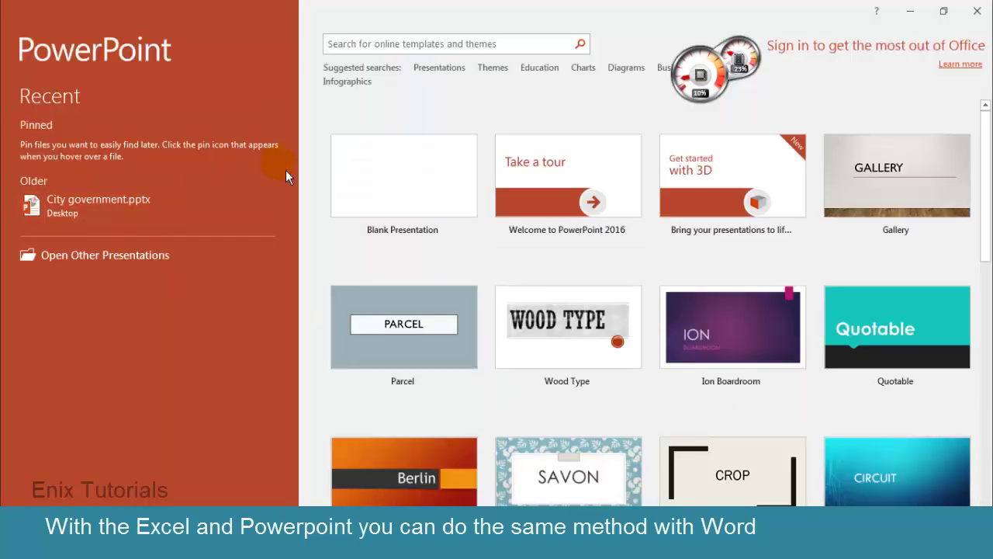
# - Start a blank presentation and add New, Open, Print Preview and Print, Touch/Mouse Mode, Spelling
pyautogui.click(383, 181)
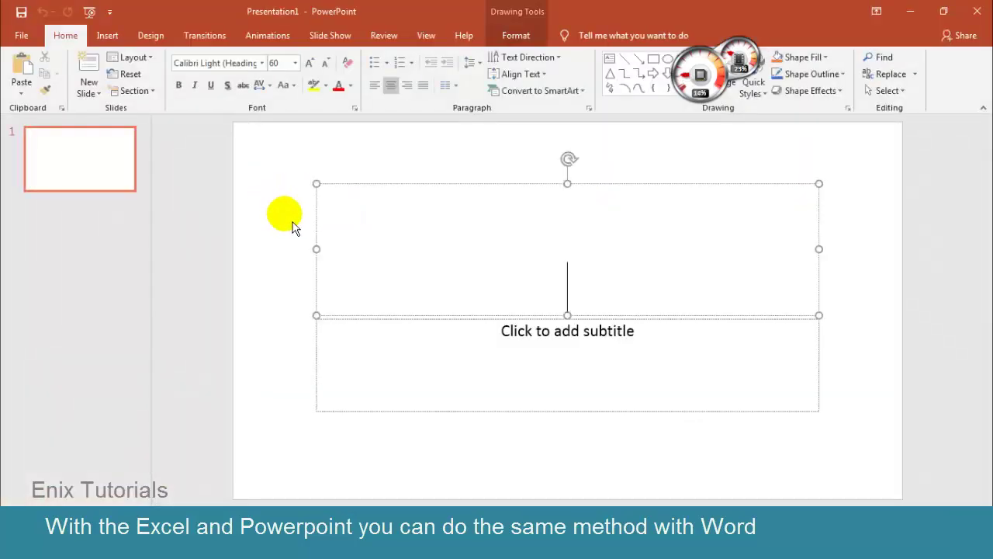
pyautogui.click(119, 13)
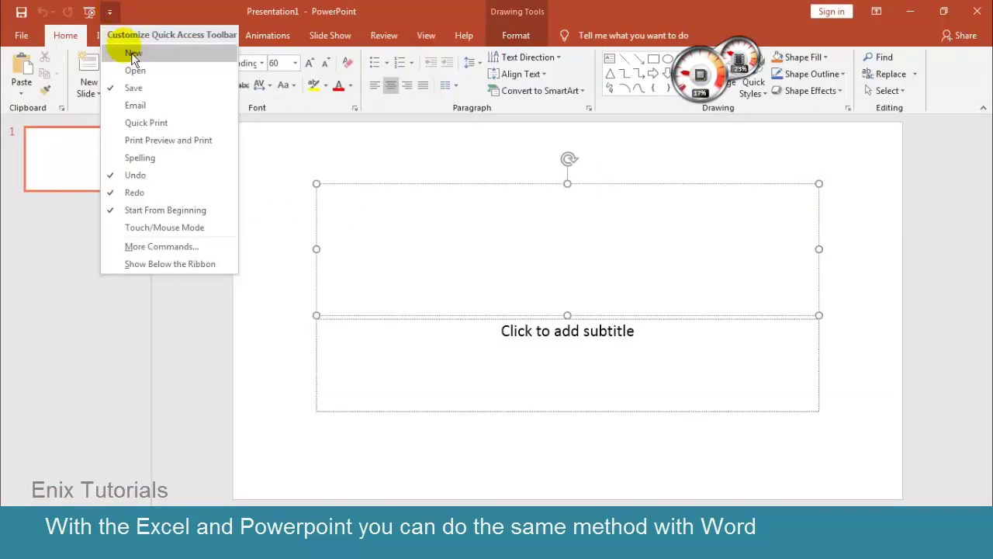
pyautogui.click(151, 65)
pyautogui.click(130, 11)
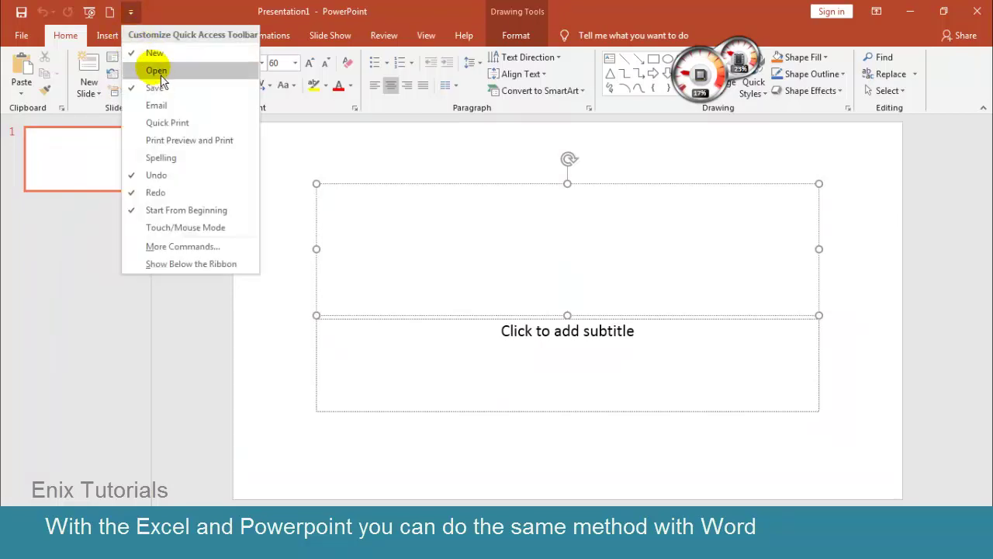
pyautogui.click(152, 67)
pyautogui.click(158, 15)
pyautogui.click(155, 137)
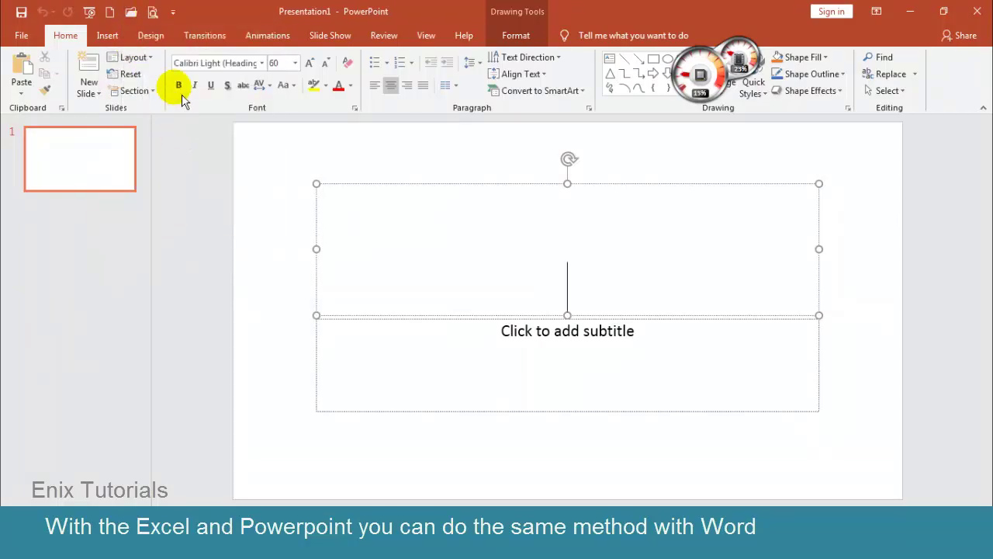
pyautogui.click(173, 11)
pyautogui.click(194, 224)
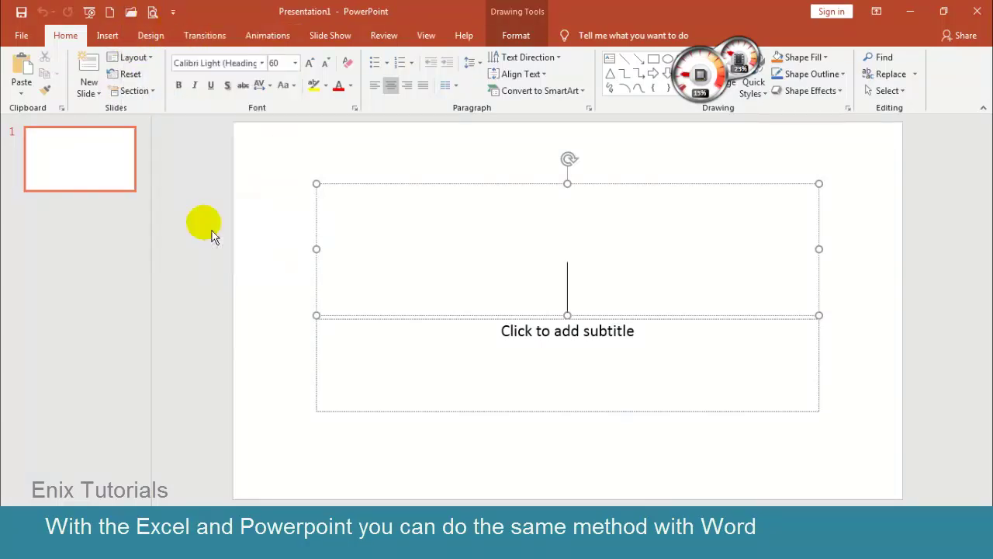
pyautogui.click(198, 12)
pyautogui.click(223, 159)
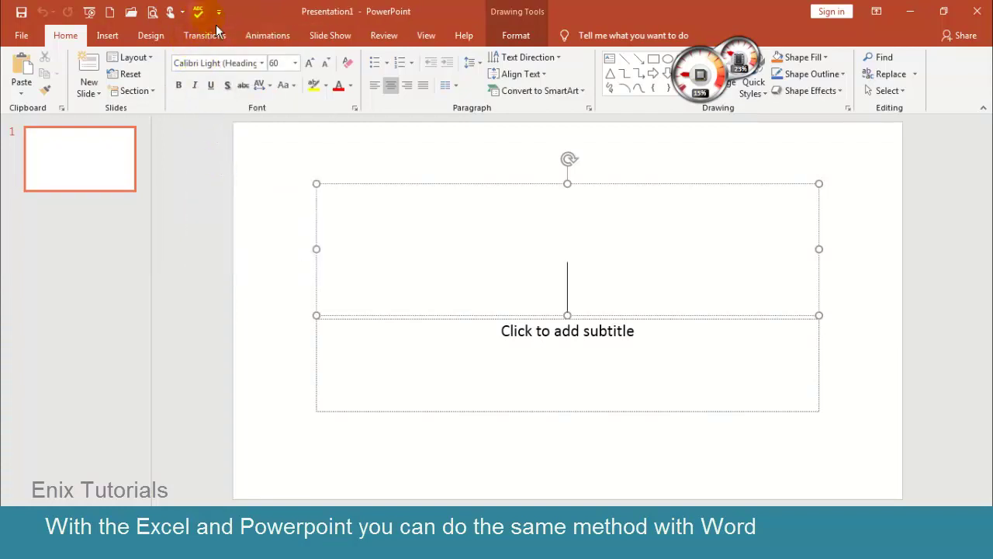
# - Reset only the Quick Access Toolbar in PowerPoint Options and apply with OK
pyautogui.click(219, 12)
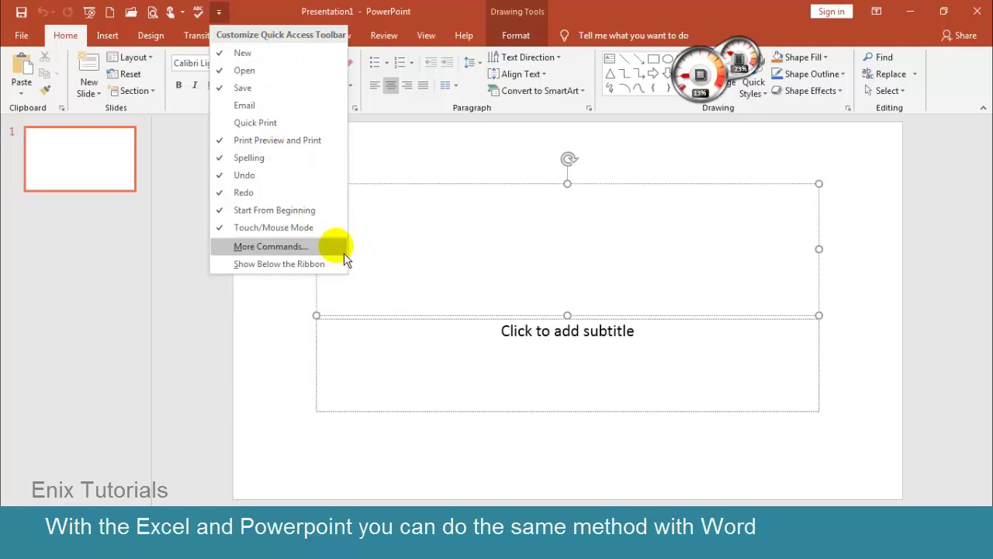
pyautogui.click(330, 246)
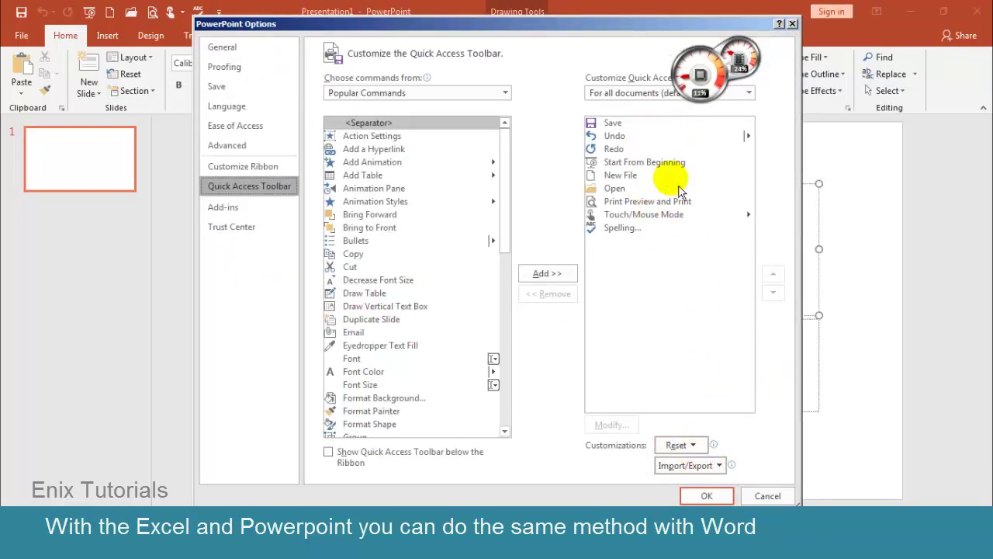
pyautogui.click(699, 453)
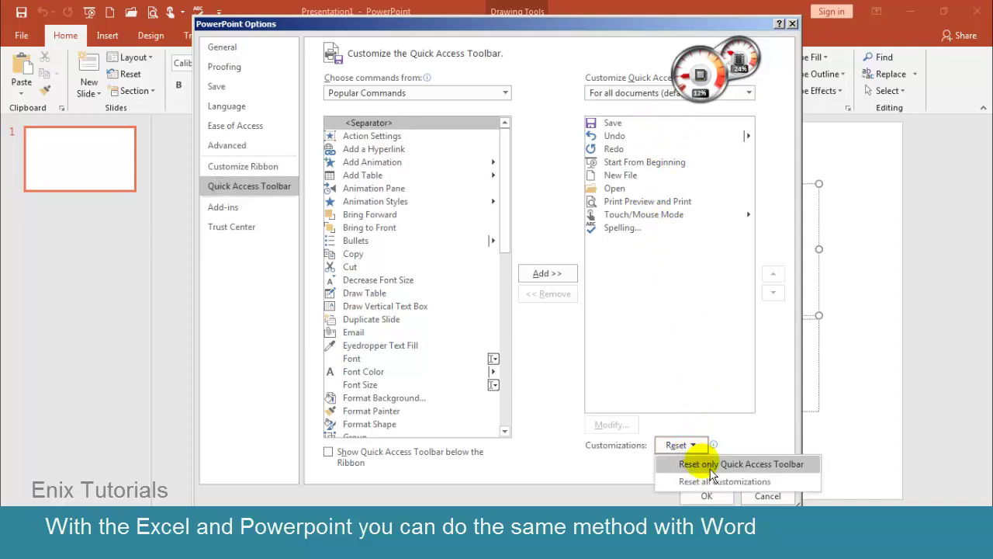
pyautogui.click(706, 466)
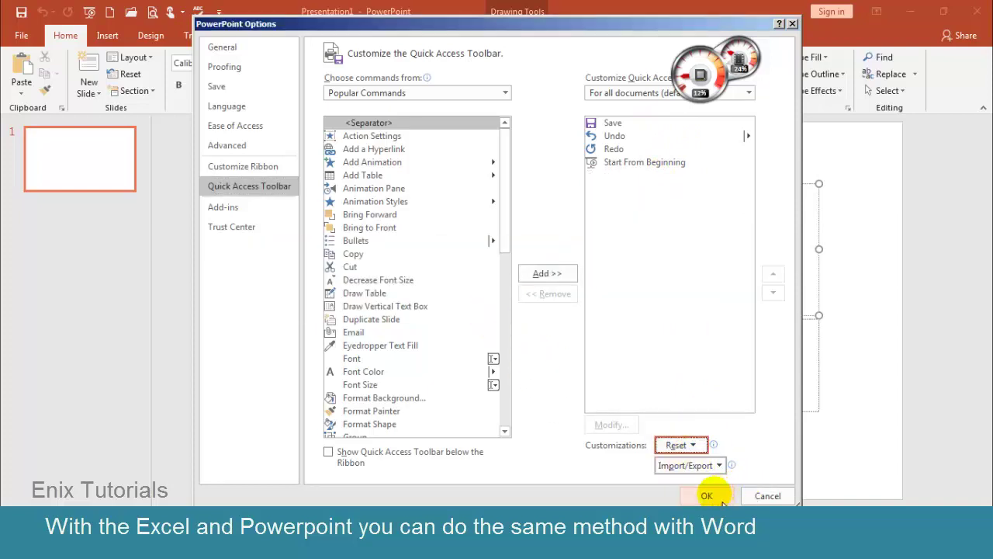
pyautogui.click(706, 495)
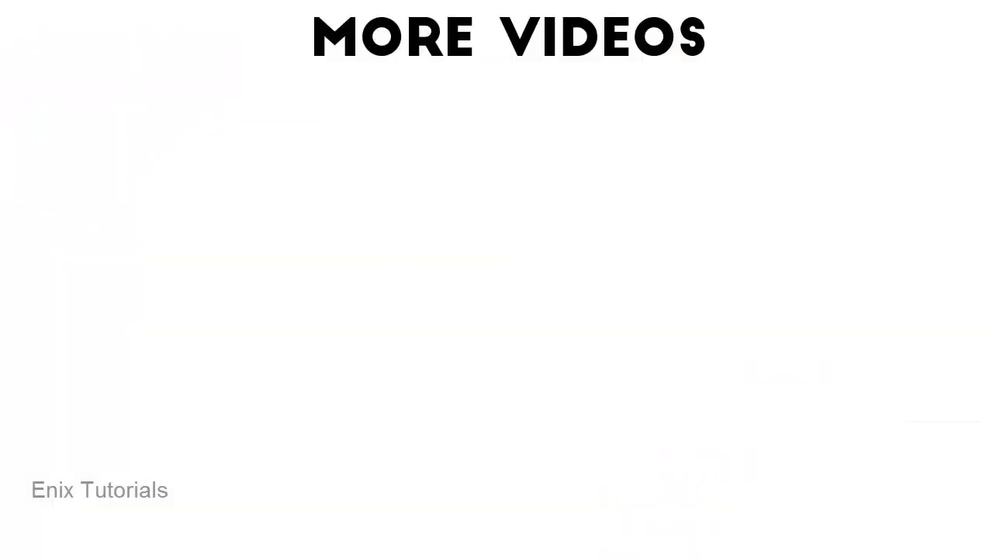